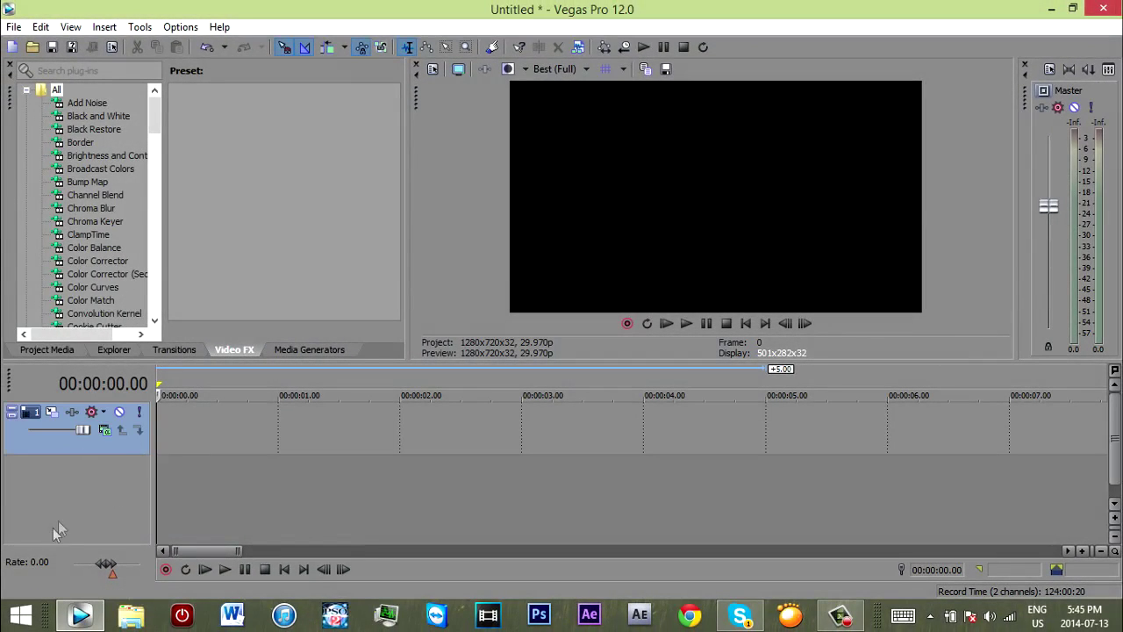
- Add an empty audio track beneath the existing video track
{"action": "right_click", "coordinate": [69, 485]}
{"action": "left_click", "coordinate": [127, 510]}
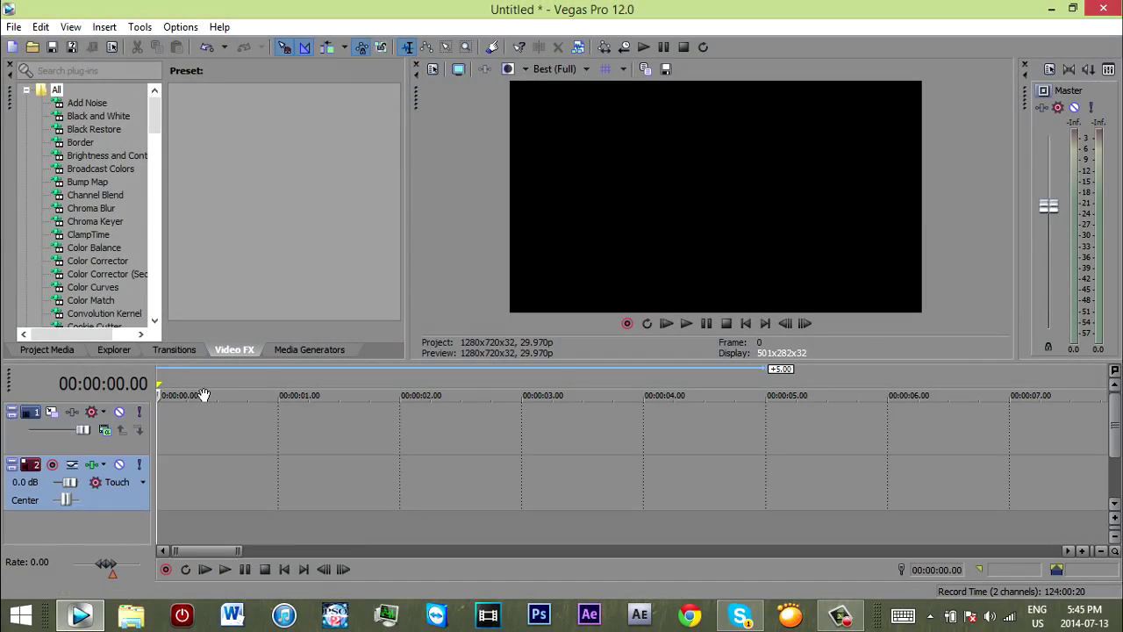
{"action": "scroll", "coordinate": [38, 233], "scroll_direction": "down", "scroll_amount": 3}
{"action": "scroll", "coordinate": [39, 233], "scroll_direction": "down", "scroll_amount": 15}
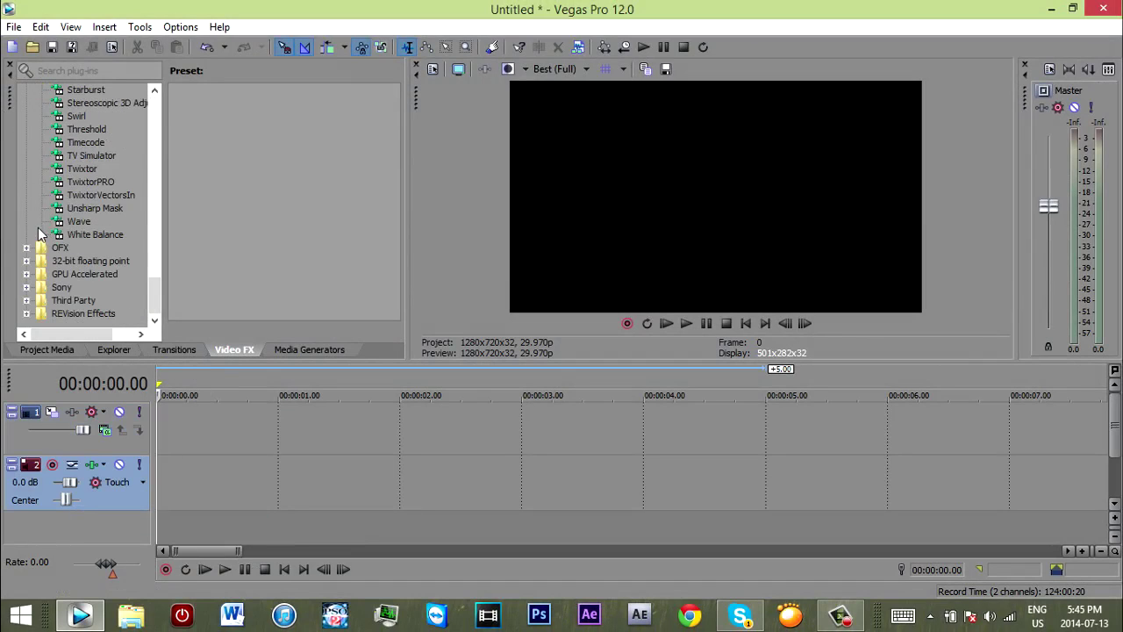
{"action": "scroll", "coordinate": [38, 233], "scroll_direction": "up", "scroll_amount": 15}
{"action": "left_click", "coordinate": [14, 26]}
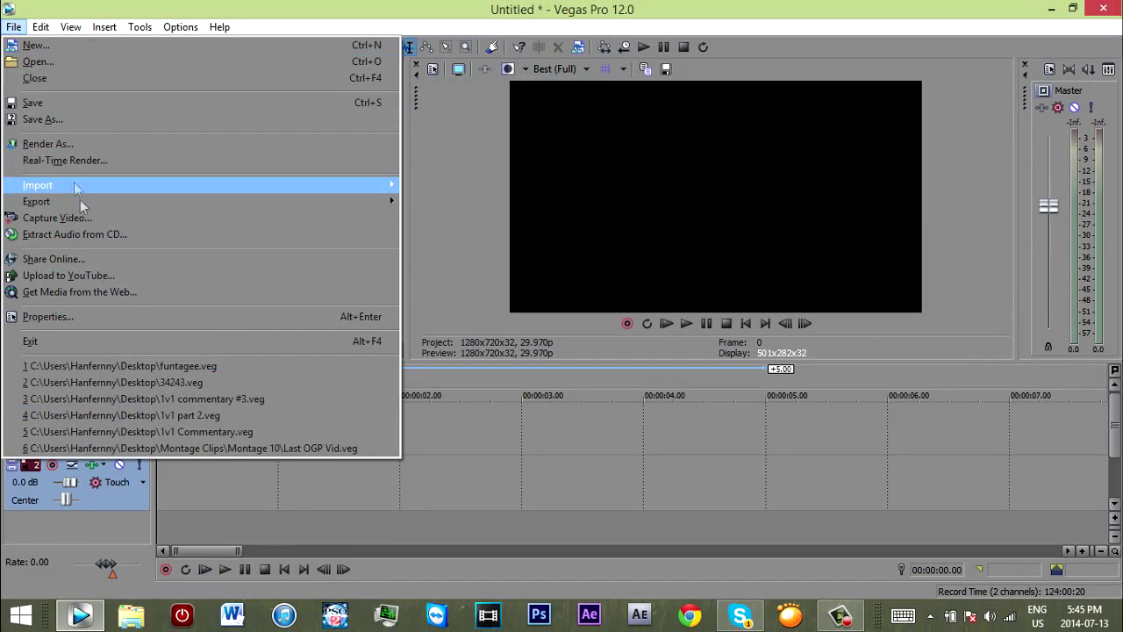
- Import the rumblefighter AVI clips from the Desktop's MONTAGE 13!! folder
{"action": "mouse_move", "coordinate": [37, 185]}
{"action": "left_click", "coordinate": [430, 186]}
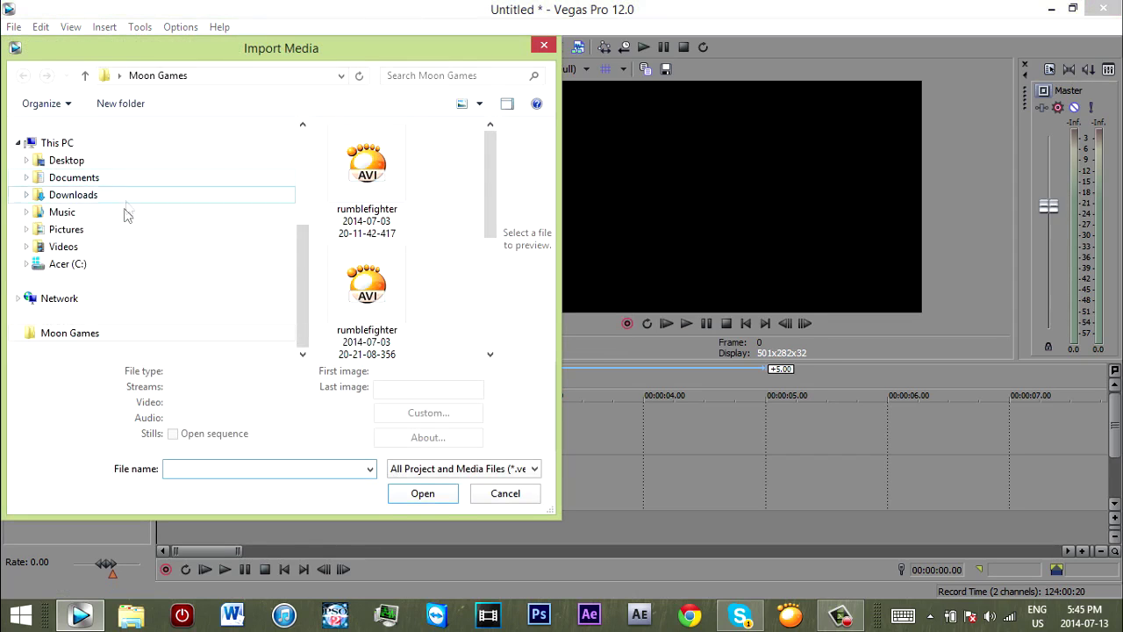
{"action": "left_click", "coordinate": [92, 252]}
{"action": "left_click", "coordinate": [131, 178]}
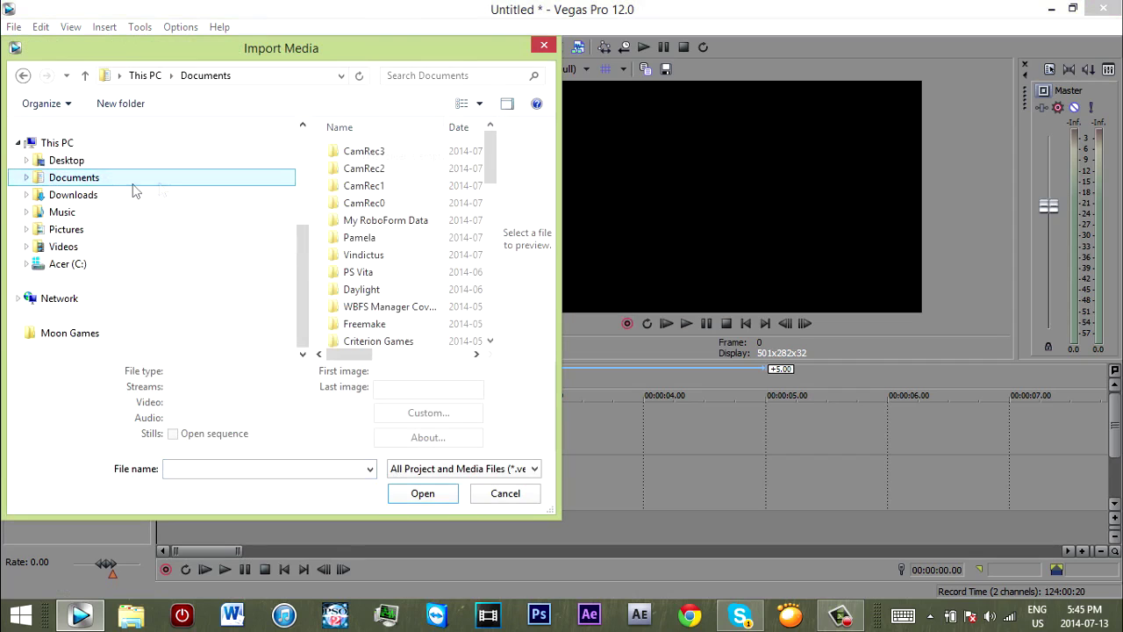
{"action": "left_click", "coordinate": [158, 161]}
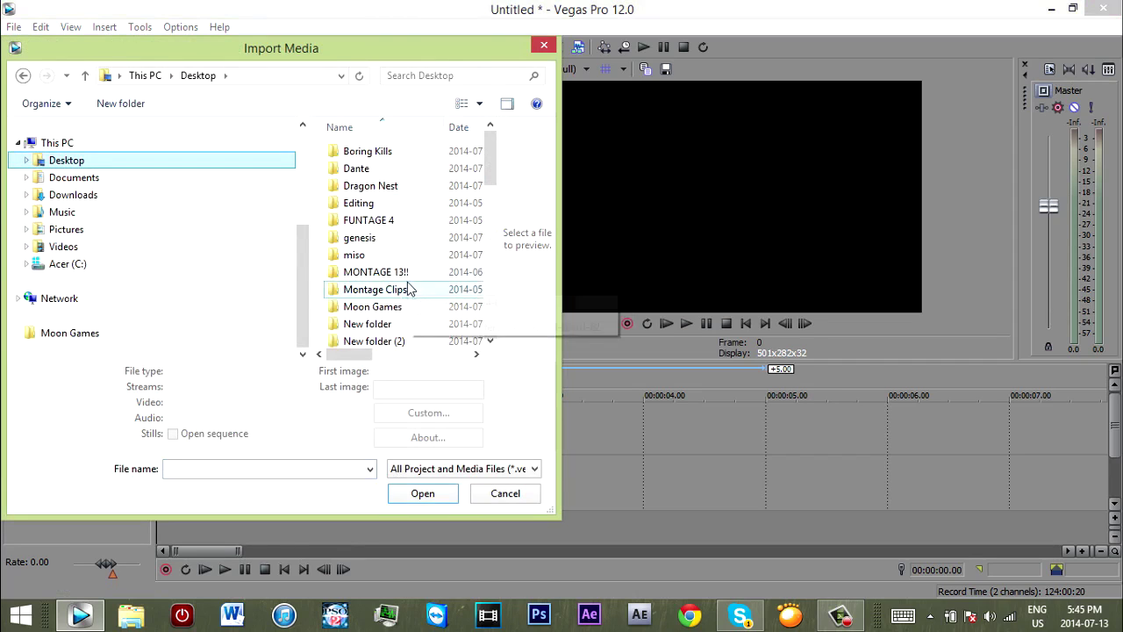
{"action": "scroll", "coordinate": [406, 277], "scroll_direction": "down", "scroll_amount": 1}
{"action": "double_click", "coordinate": [404, 239]}
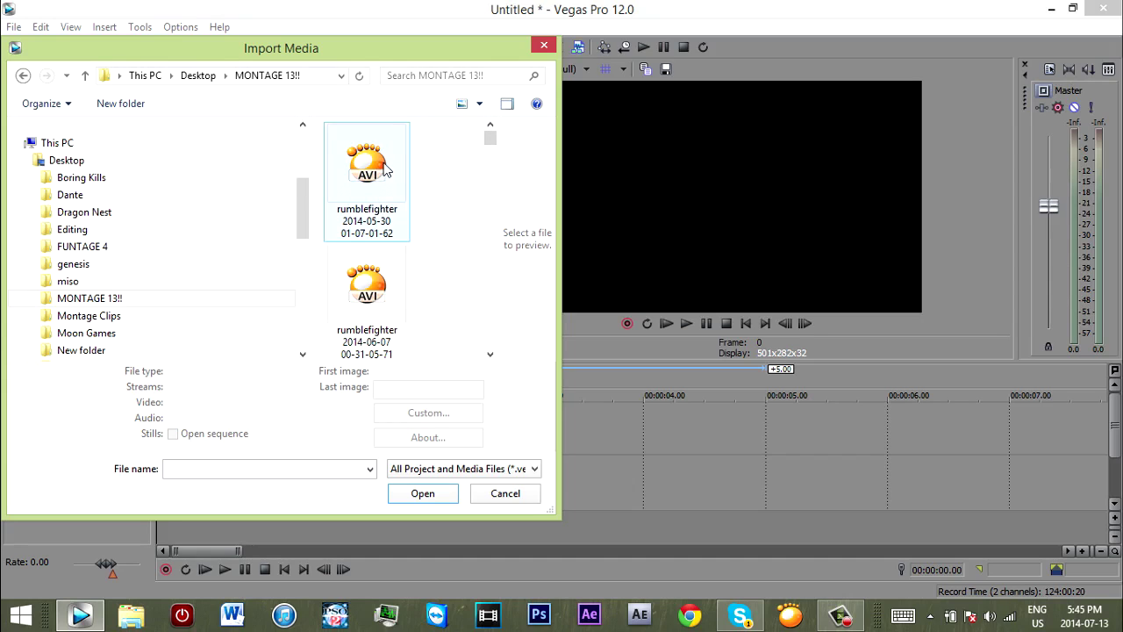
{"action": "left_click", "coordinate": [383, 168]}
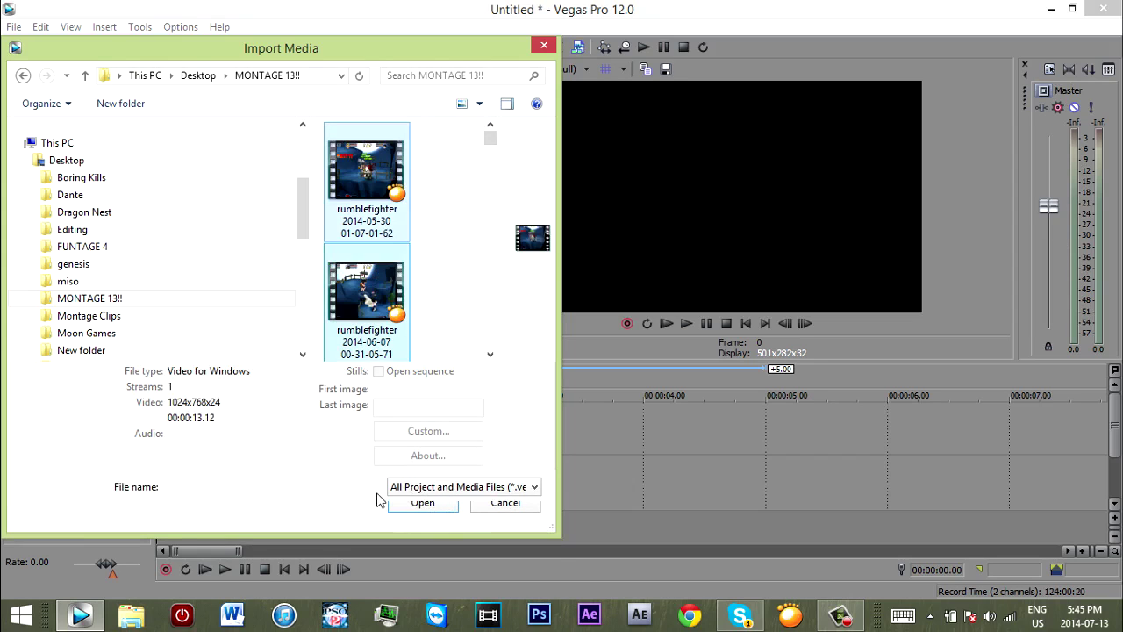
{"action": "left_click", "coordinate": [429, 517]}
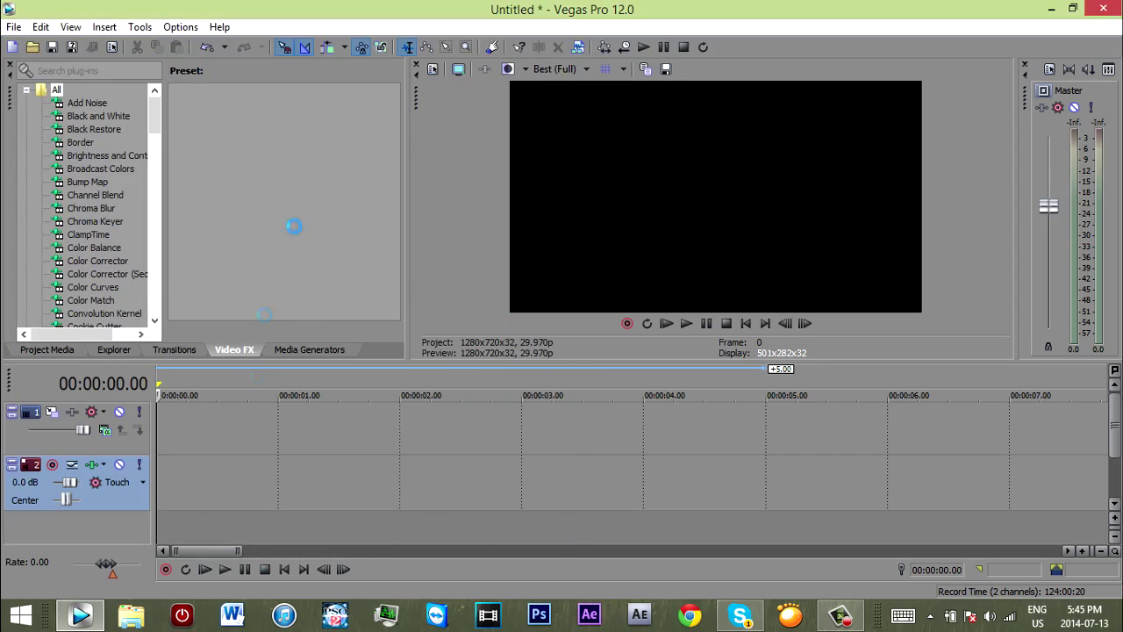
{"action": "left_click_drag", "start_coordinate": [163, 157], "coordinate": [165, 165]}
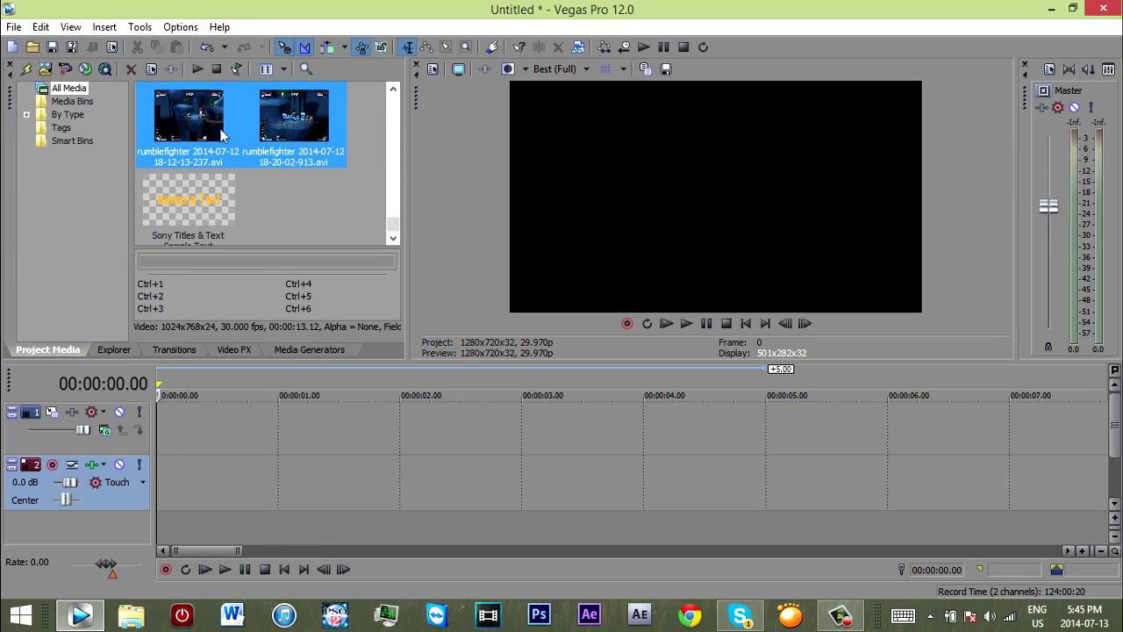
{"action": "left_click", "coordinate": [269, 128]}
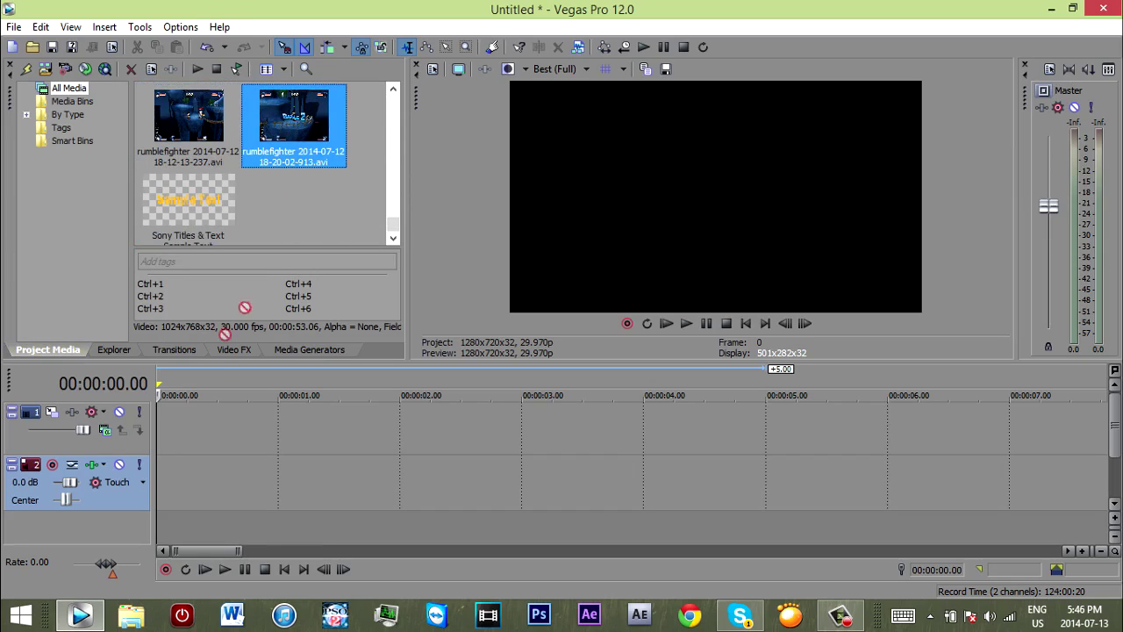
{"action": "left_click_drag", "start_coordinate": [224, 333], "coordinate": [158, 433]}
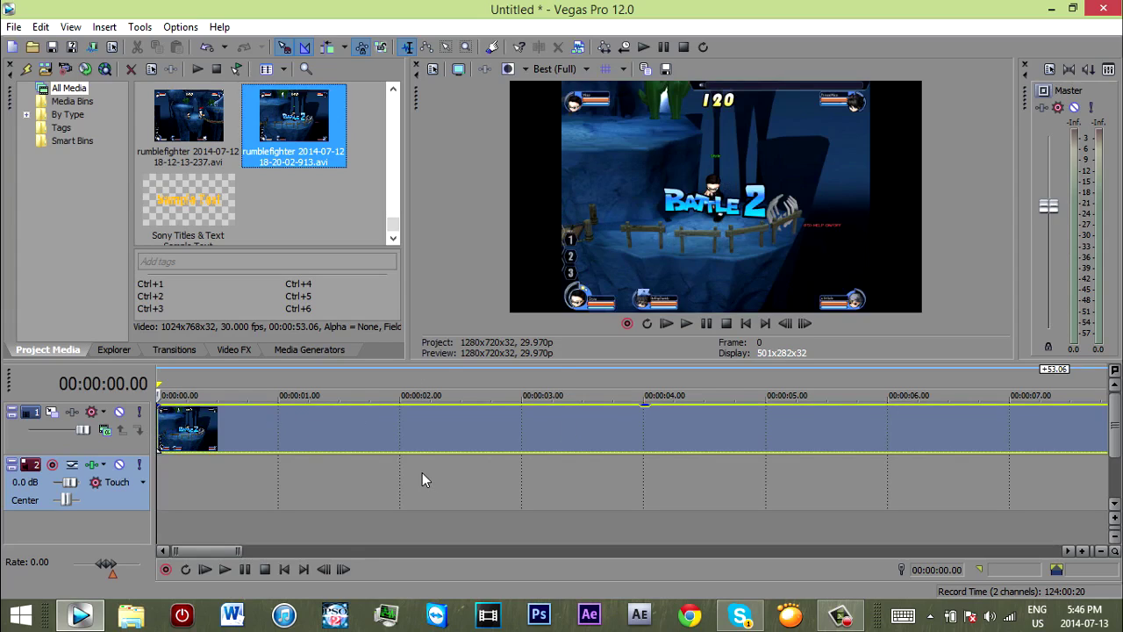
{"action": "left_click", "coordinate": [164, 427]}
- Play the clip and step frame by frame to 00:00:05.29, the slow-motion start
{"action": "key", "text": "space"}
{"action": "scroll", "coordinate": [551, 410], "scroll_direction": "down", "scroll_amount": 1}
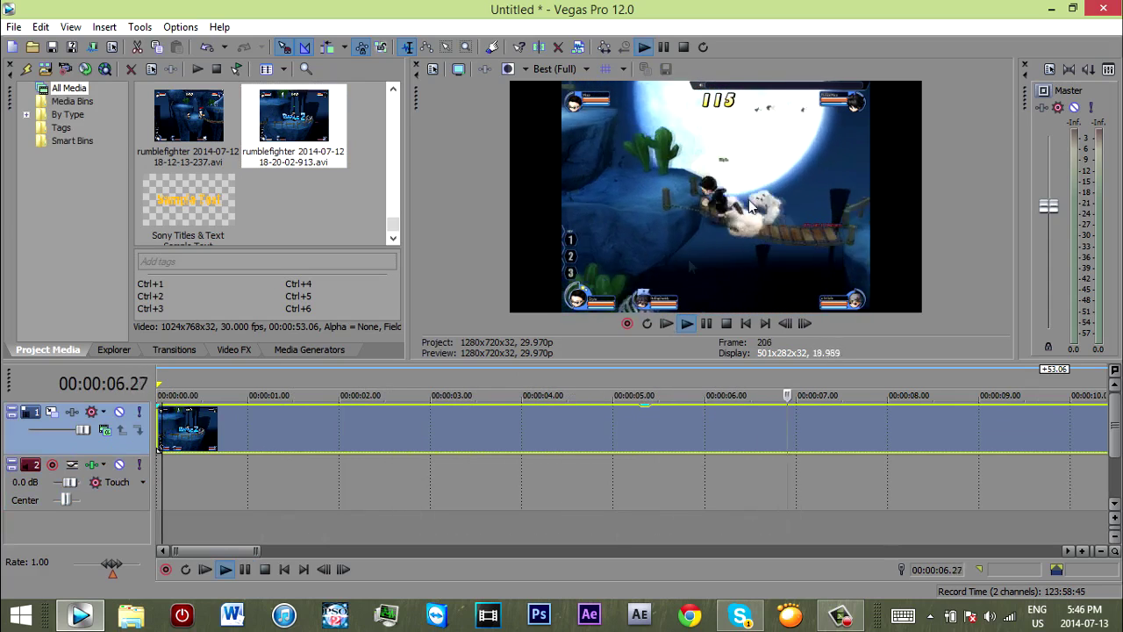
{"action": "left_click", "coordinate": [646, 436]}
{"action": "key", "text": "space"}
{"action": "key", "text": "space"}
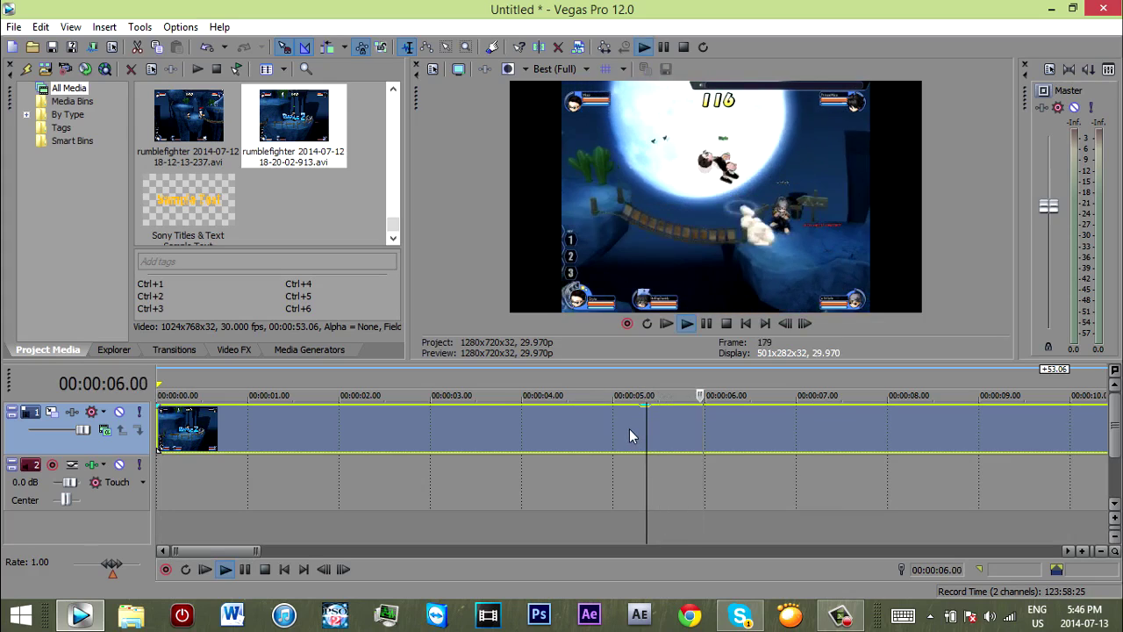
{"action": "left_click", "coordinate": [638, 429]}
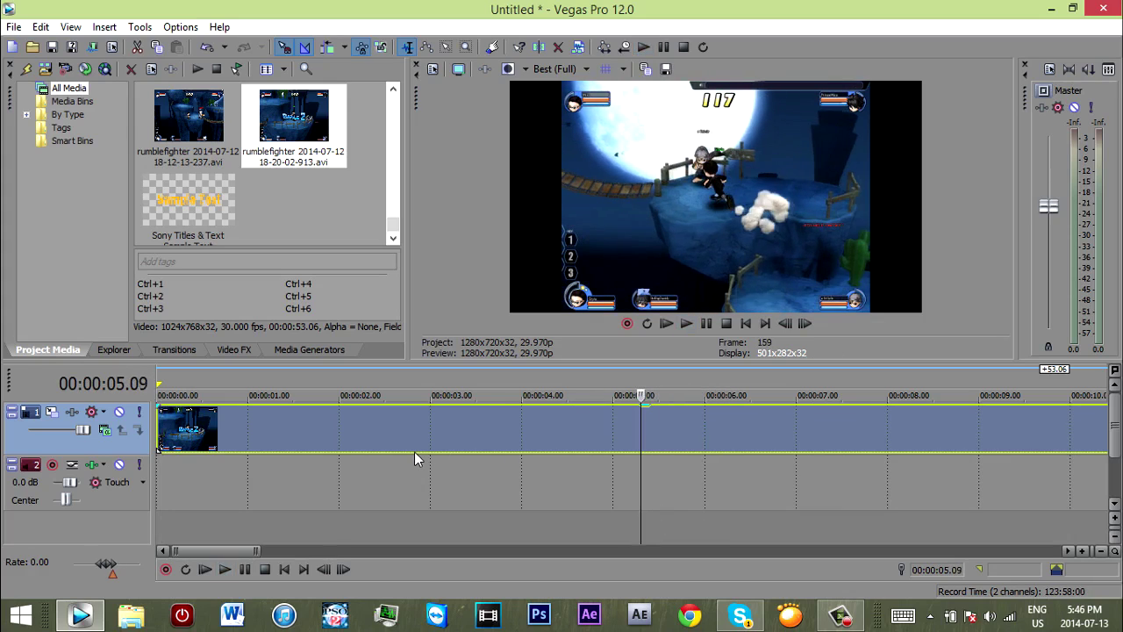
{"action": "key", "text": "space"}
{"action": "key", "text": "Right"}
{"action": "key", "text": "Right"}
{"action": "key", "text": "Right"}
{"action": "key", "text": "Right"}
{"action": "key", "text": "Right"}
{"action": "key", "text": "Right"}
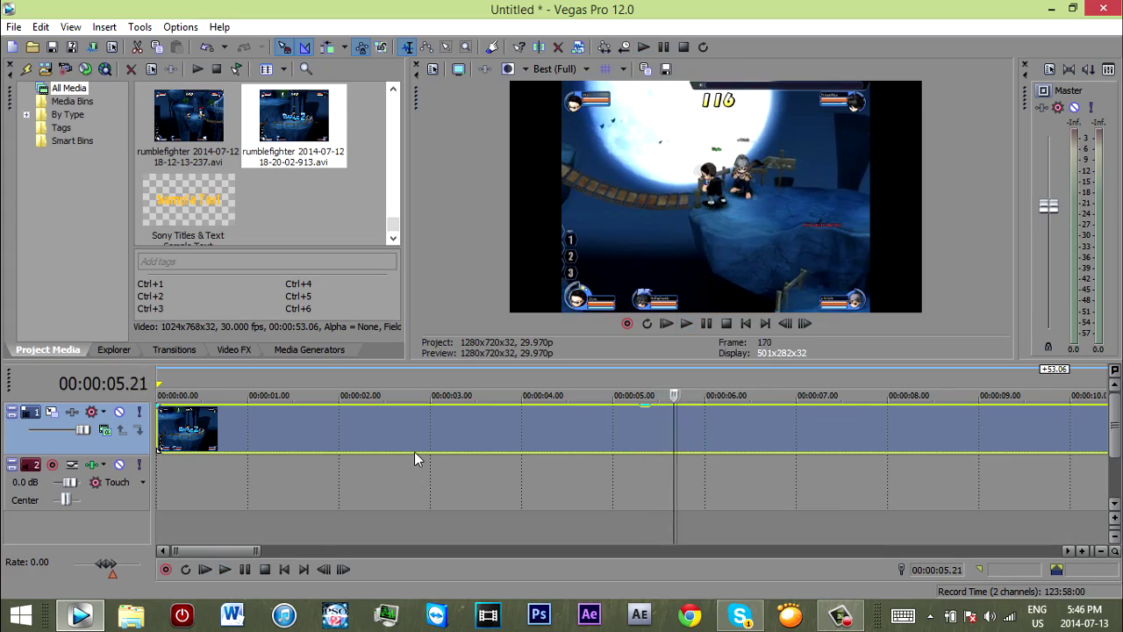
{"action": "key", "text": "Right"}
{"action": "key", "text": "Right"}
{"action": "key", "text": "Right"}
{"action": "key", "text": "Right"}
{"action": "key", "text": "Right"}
{"action": "key", "text": "Right"}
{"action": "key", "text": "Right"}
{"action": "key", "text": "Right"}
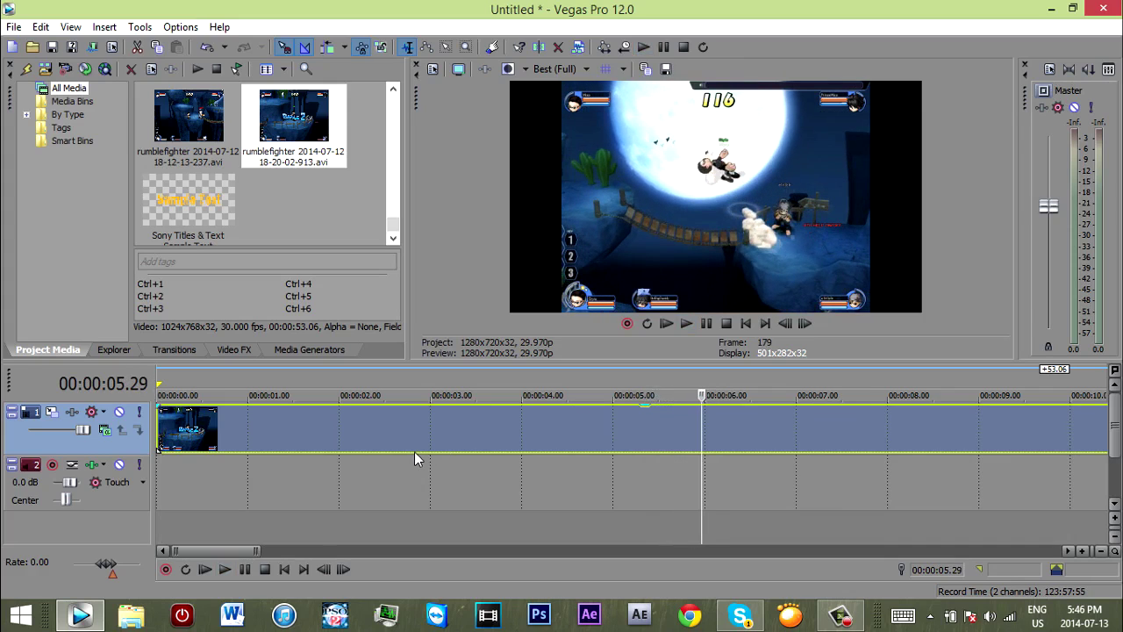
{"action": "right_click", "coordinate": [517, 435]}
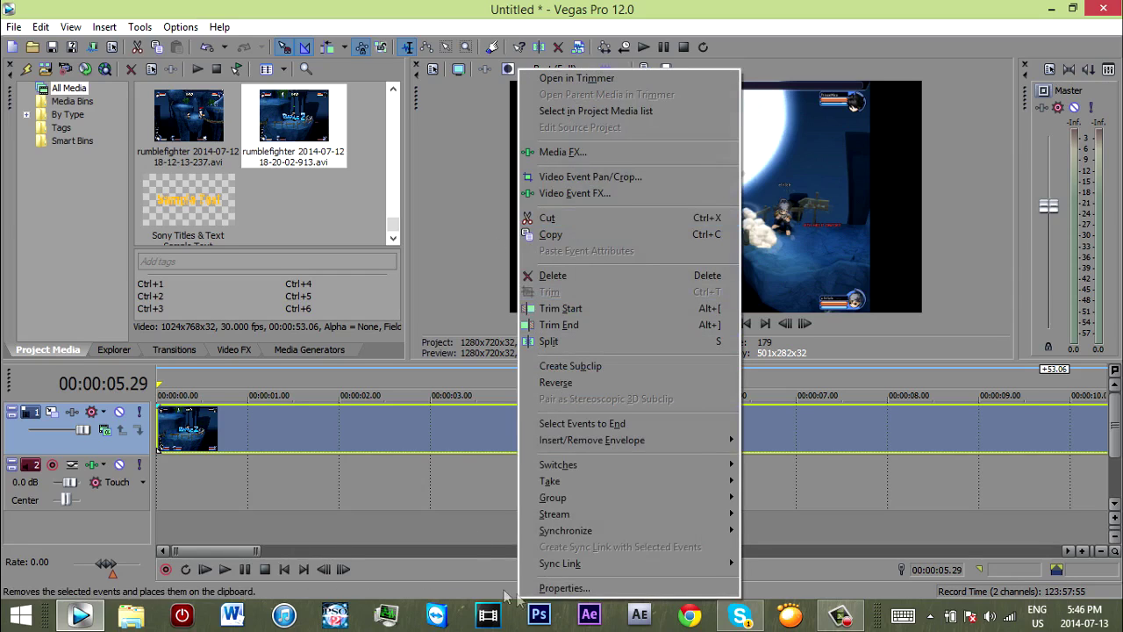
- Set the event properties to Disable resample with Maintain aspect ratio unticked
{"action": "left_click", "coordinate": [548, 587]}
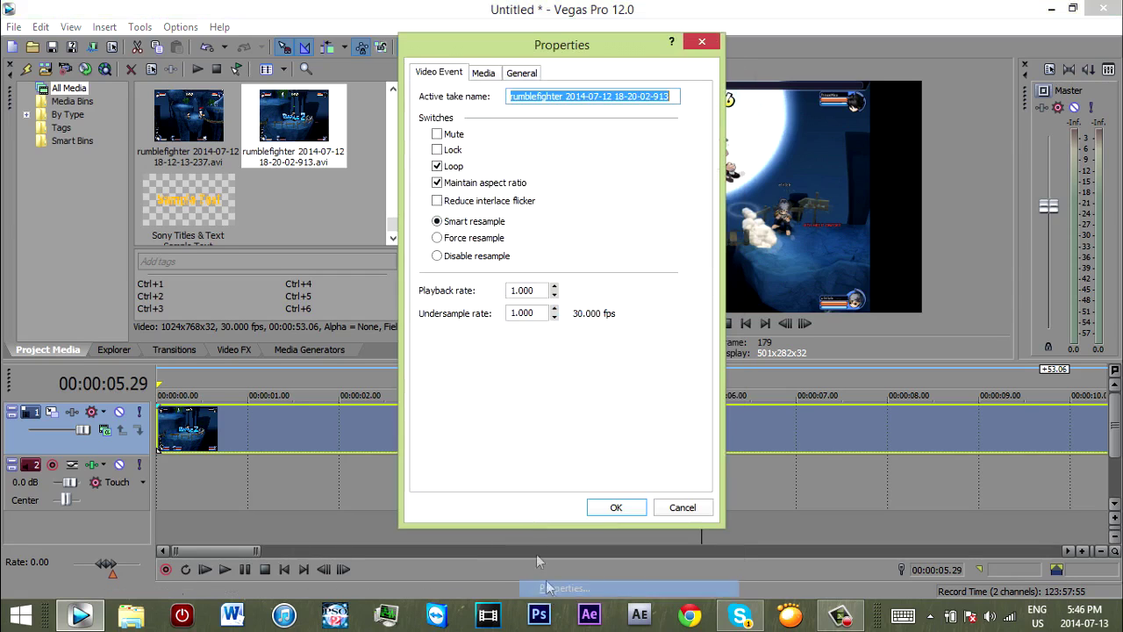
{"action": "left_click", "coordinate": [438, 256]}
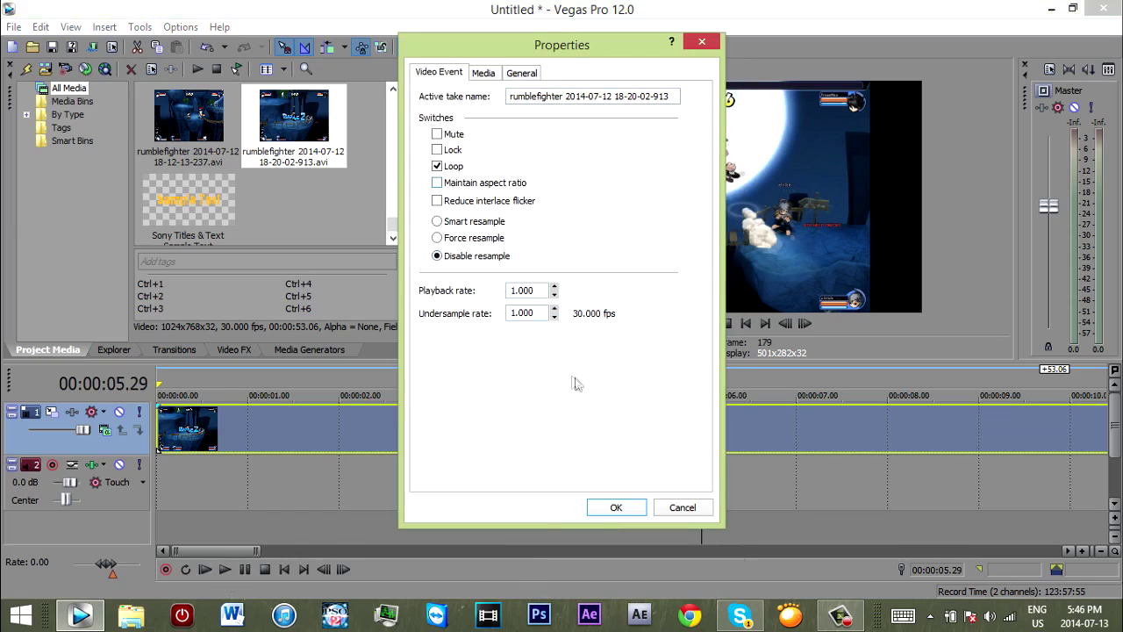
{"action": "left_click", "coordinate": [616, 507]}
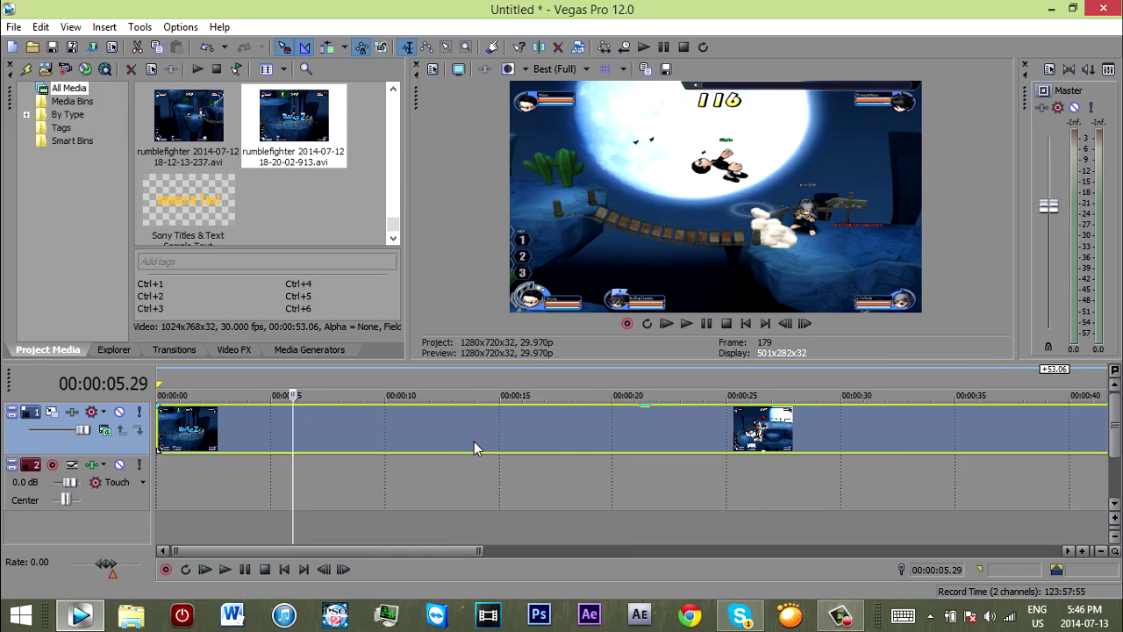
{"action": "scroll", "coordinate": [474, 441], "scroll_direction": "down", "scroll_amount": 2}
{"action": "scroll", "coordinate": [473, 441], "scroll_direction": "up", "scroll_amount": 5}
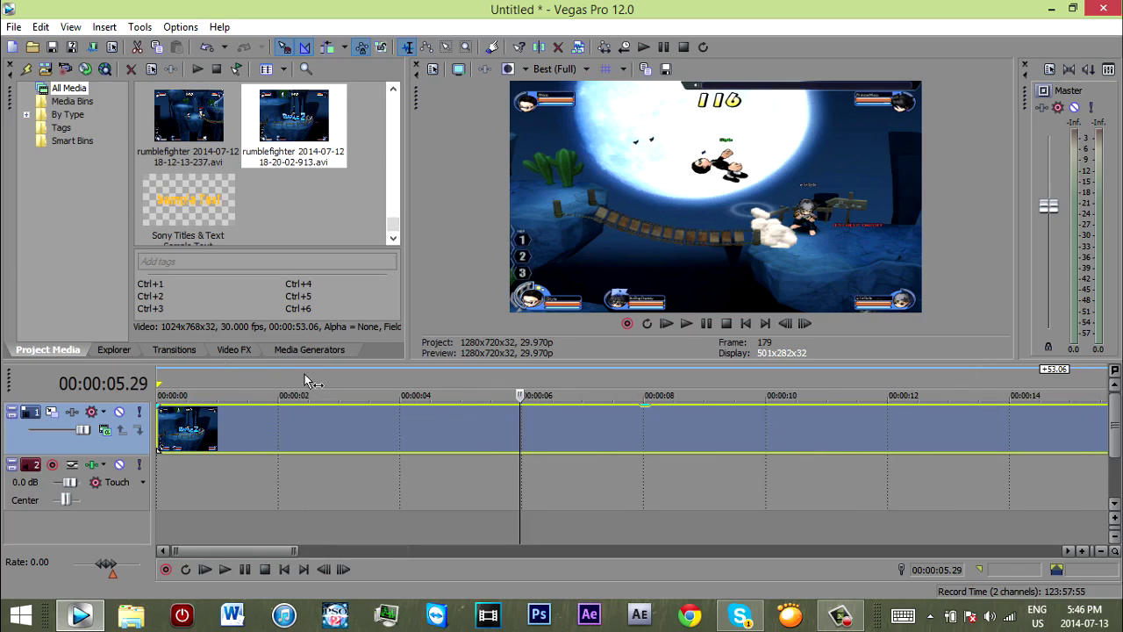
{"action": "scroll", "coordinate": [492, 439], "scroll_direction": "up", "scroll_amount": 1}
{"action": "scroll", "coordinate": [509, 443], "scroll_direction": "up", "scroll_amount": 1}
{"action": "scroll", "coordinate": [507, 443], "scroll_direction": "down", "scroll_amount": 1}
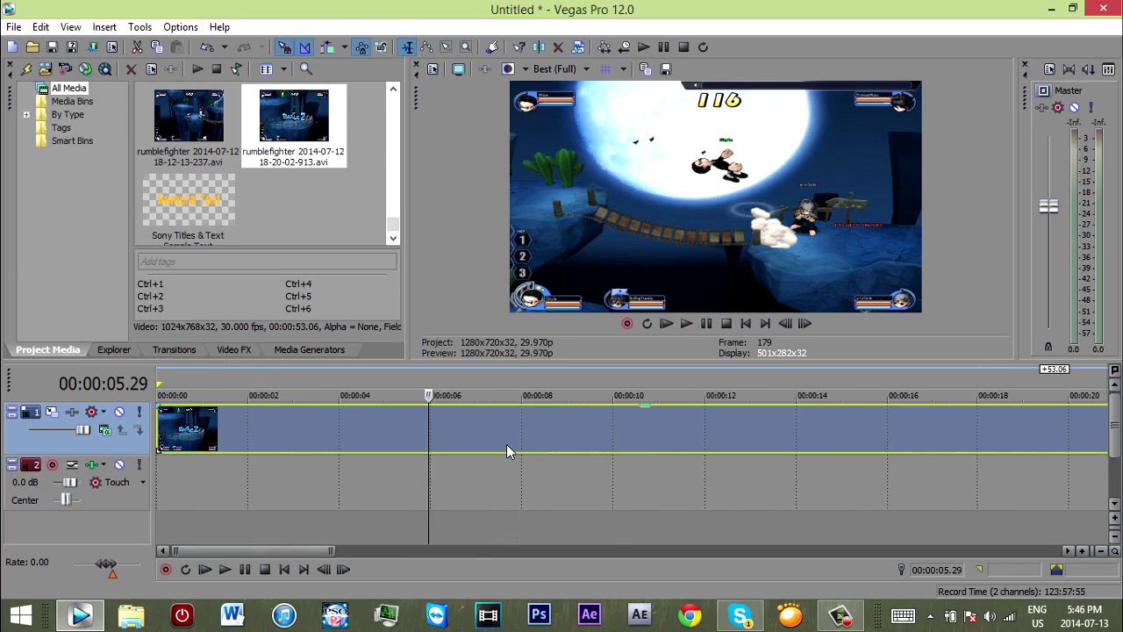
{"action": "scroll", "coordinate": [506, 444], "scroll_direction": "down", "scroll_amount": 1}
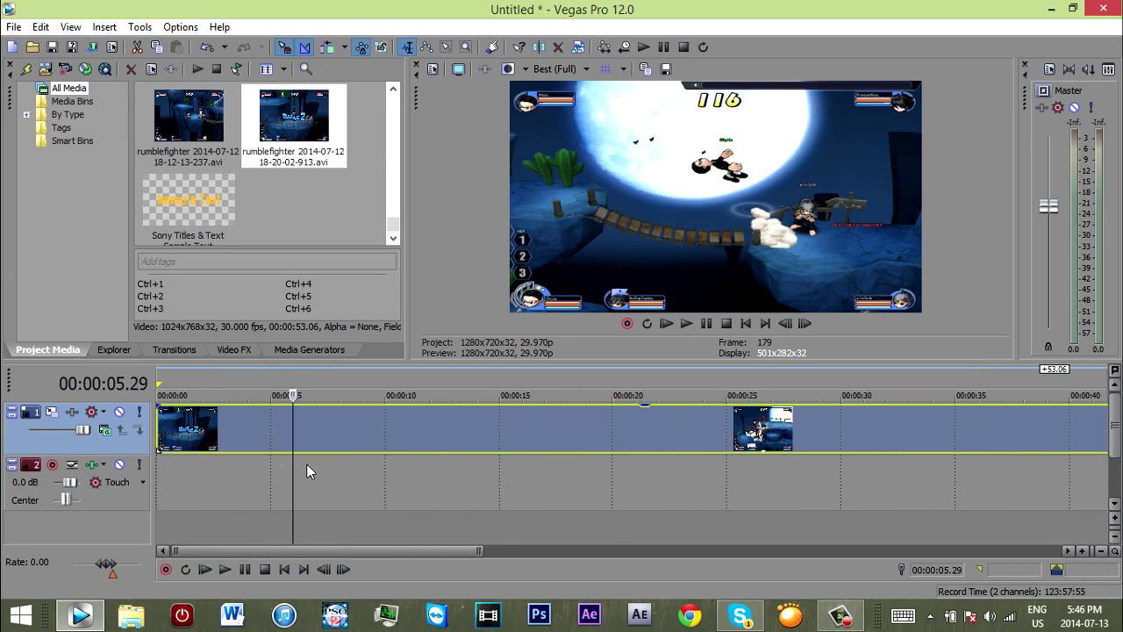
{"action": "scroll", "coordinate": [307, 463], "scroll_direction": "up", "scroll_amount": 1}
{"action": "scroll", "coordinate": [307, 462], "scroll_direction": "up", "scroll_amount": 1}
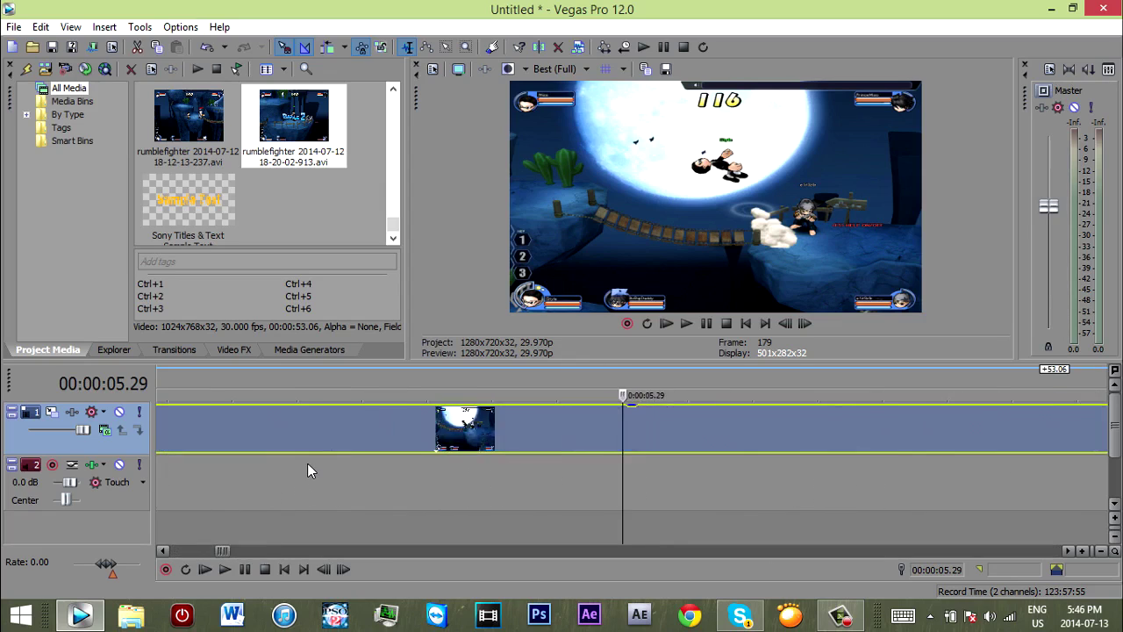
{"action": "scroll", "coordinate": [307, 462], "scroll_direction": "down", "scroll_amount": 1}
{"action": "scroll", "coordinate": [306, 461], "scroll_direction": "down", "scroll_amount": 2}
{"action": "scroll", "coordinate": [306, 461], "scroll_direction": "down", "scroll_amount": 1}
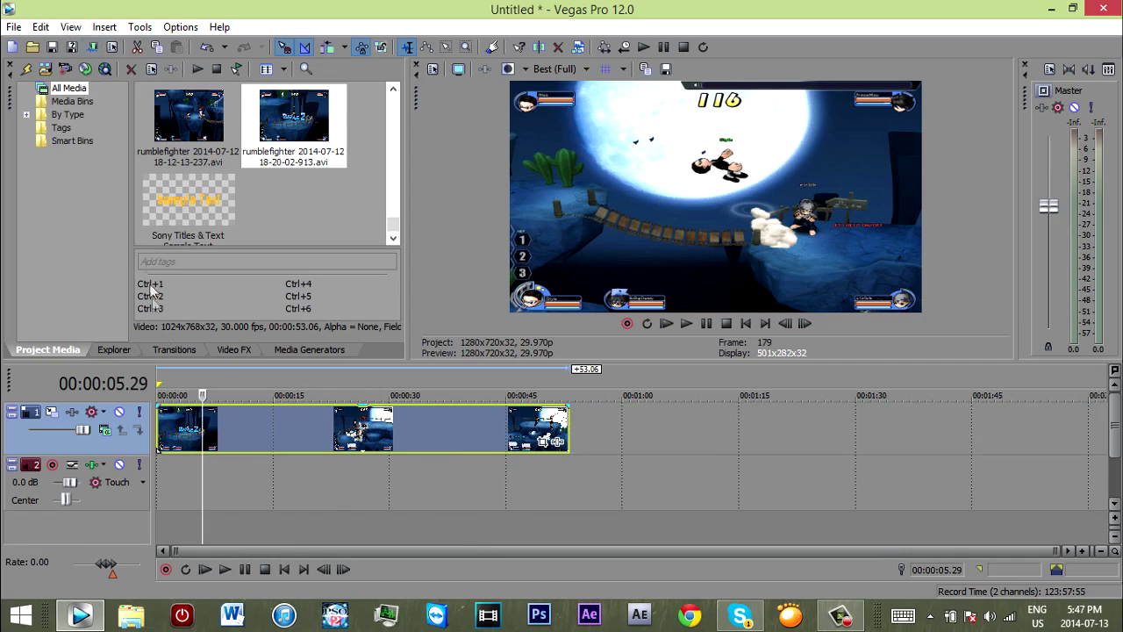
{"action": "left_click", "coordinate": [839, 614]}
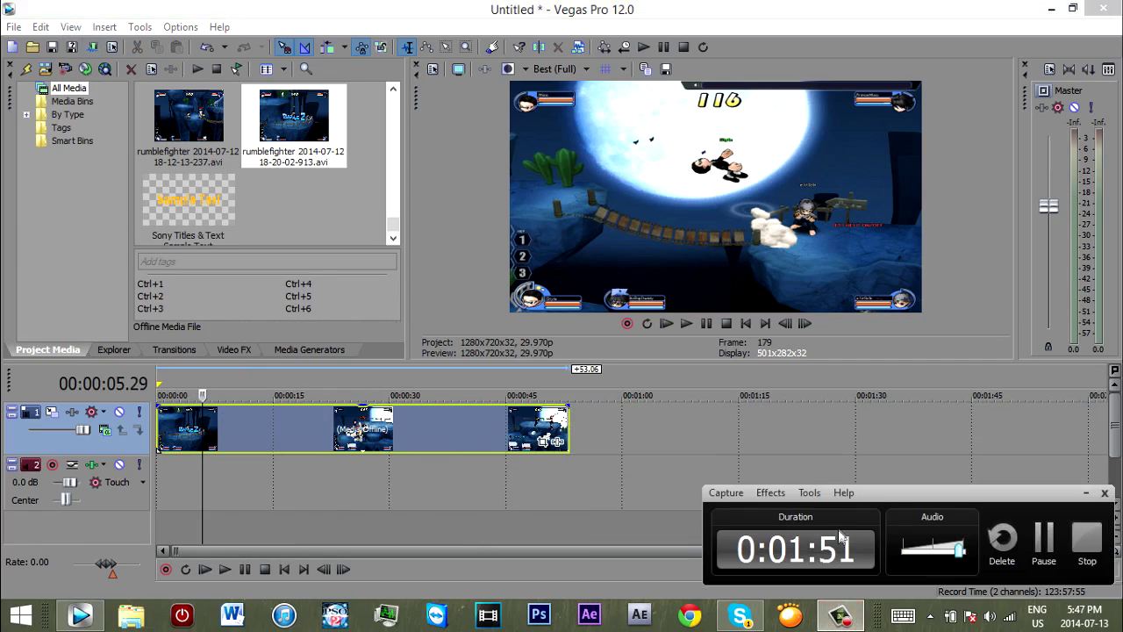
{"action": "left_click", "coordinate": [1044, 541]}
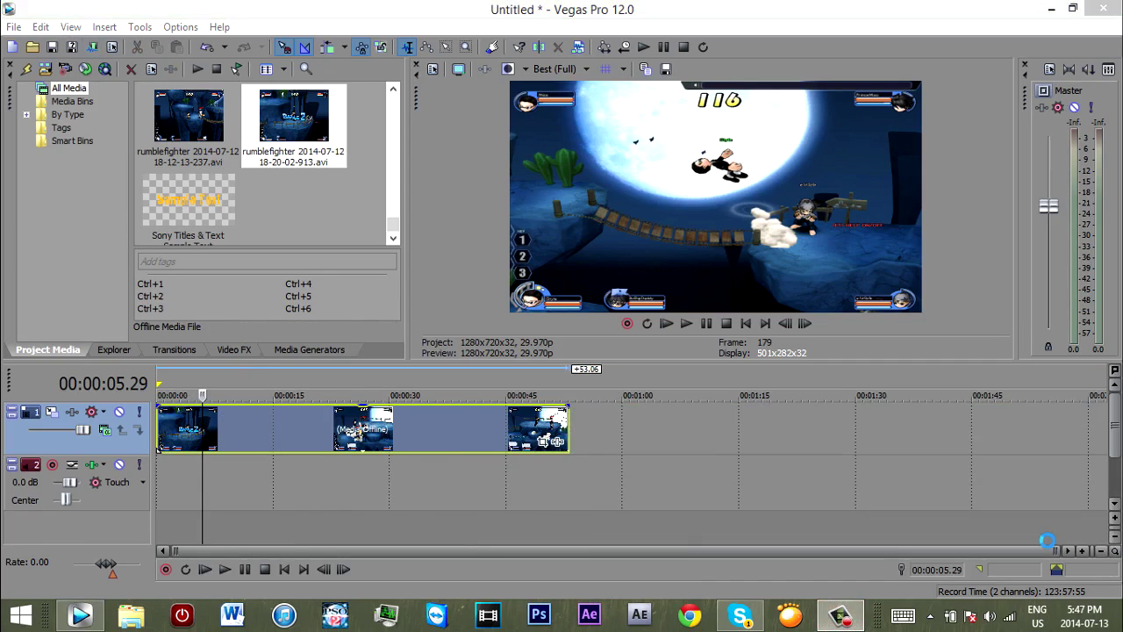
{"action": "scroll", "coordinate": [249, 470], "scroll_direction": "up", "scroll_amount": 3}
{"action": "scroll", "coordinate": [252, 470], "scroll_direction": "up", "scroll_amount": 2}
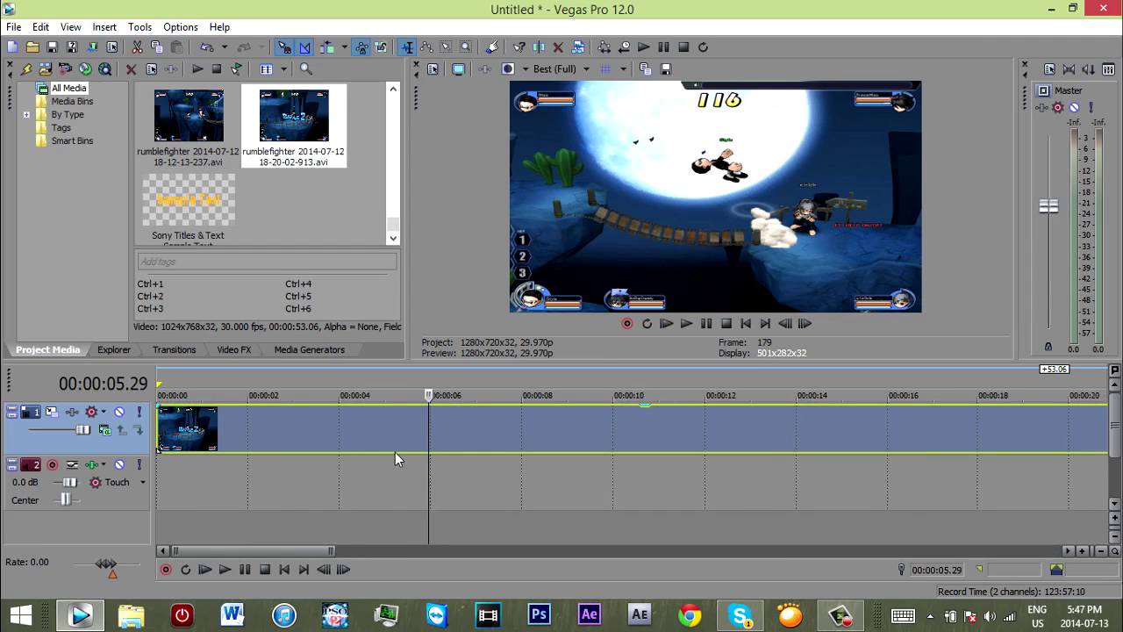
{"action": "scroll", "coordinate": [580, 465], "scroll_direction": "down", "scroll_amount": 2}
{"action": "scroll", "coordinate": [516, 466], "scroll_direction": "down", "scroll_amount": 1}
{"action": "scroll", "coordinate": [516, 467], "scroll_direction": "down", "scroll_amount": 1}
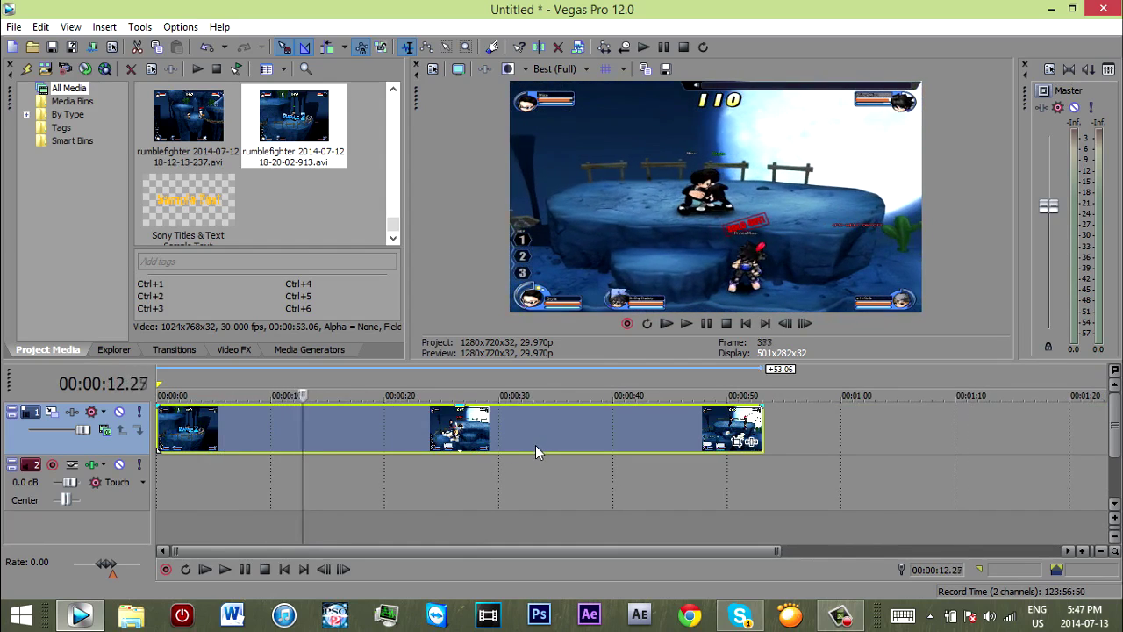
- Jump ahead near 44 seconds and step frames to settle on frame 1,421 (00:00:47.12)
{"action": "left_click", "coordinate": [537, 443]}
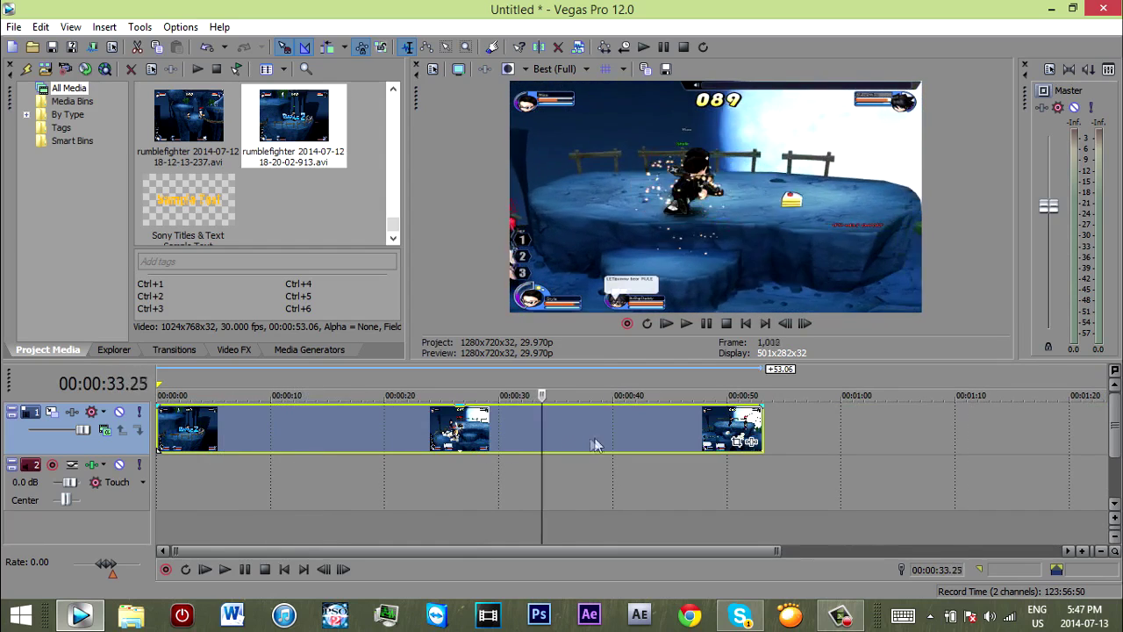
{"action": "left_click", "coordinate": [662, 438]}
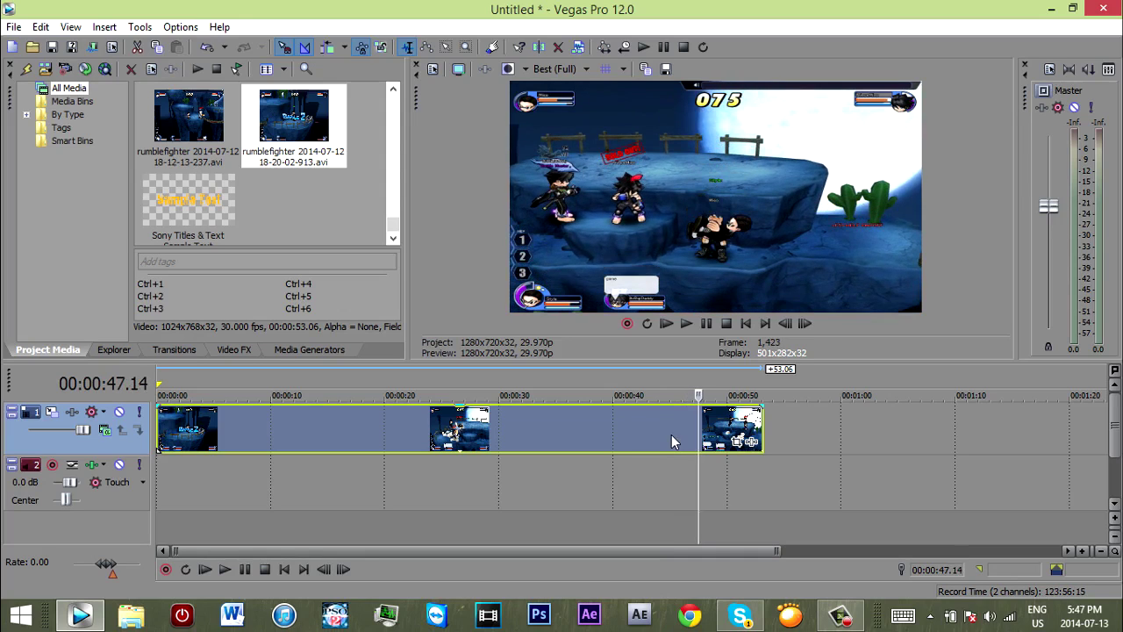
{"action": "key", "text": "Right"}
{"action": "key", "text": "Right"}
{"action": "key", "text": "Left"}
{"action": "key", "text": "Left"}
{"action": "key", "text": "Left"}
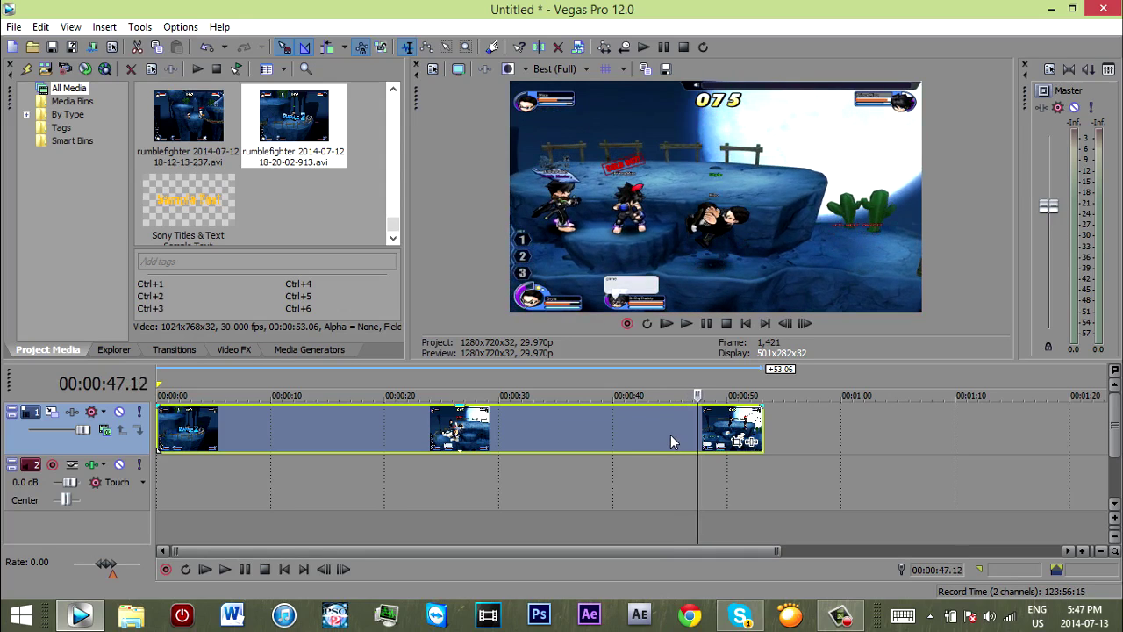
{"action": "key", "text": "Right"}
{"action": "key", "text": "Right"}
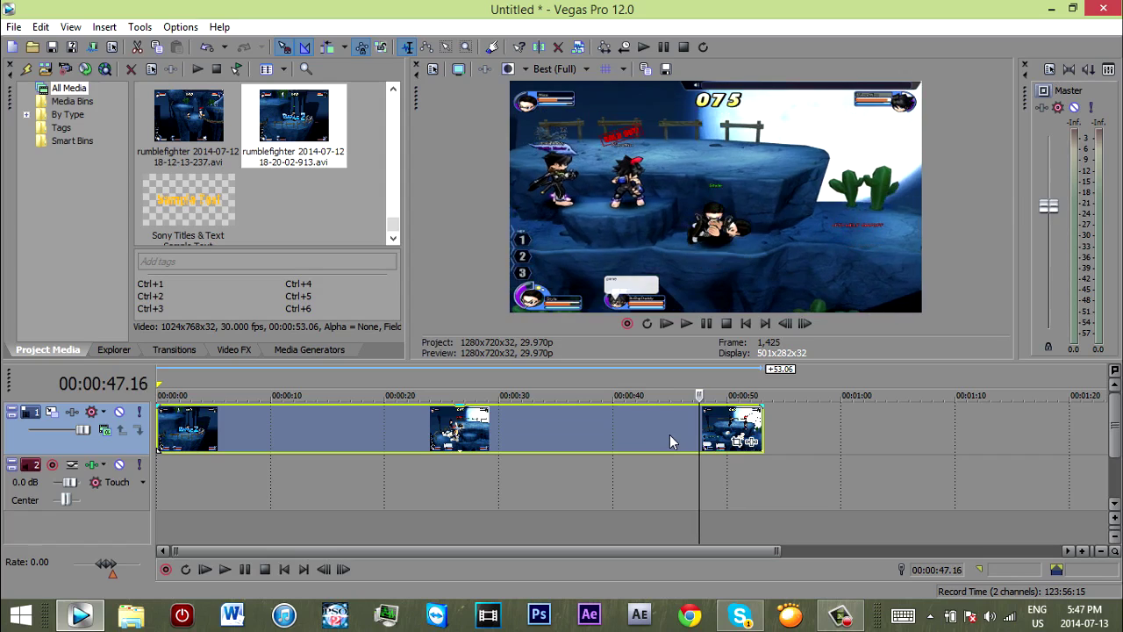
{"action": "key", "text": "Left"}
{"action": "key", "text": "Left"}
{"action": "key", "text": "Right"}
{"action": "key", "text": "Left"}
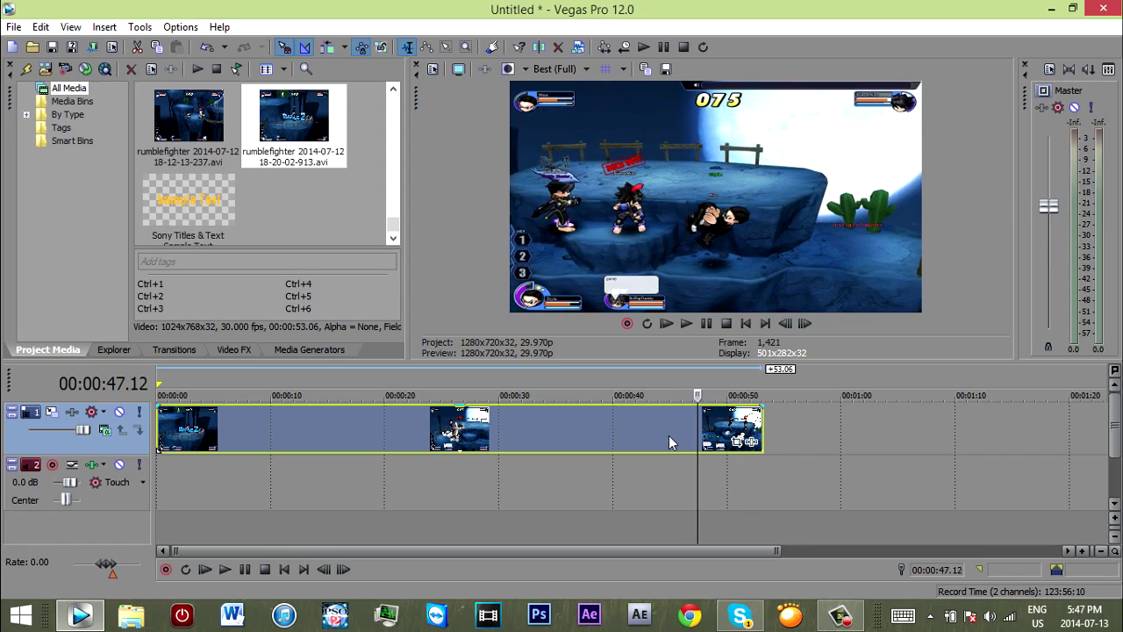
{"action": "scroll", "coordinate": [668, 435], "scroll_direction": "up", "scroll_amount": 2}
- Split the event at 00:00:47.12 and again at 00:00:48.12
{"action": "scroll", "coordinate": [454, 439], "scroll_direction": "up", "scroll_amount": 3}
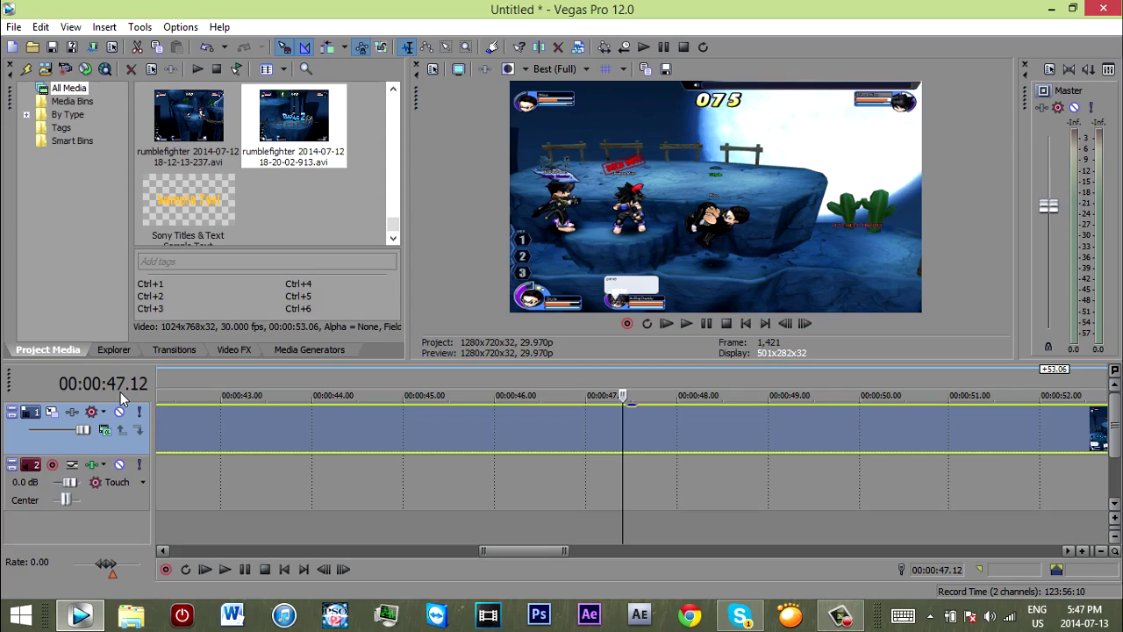
{"action": "right_click", "coordinate": [506, 442]}
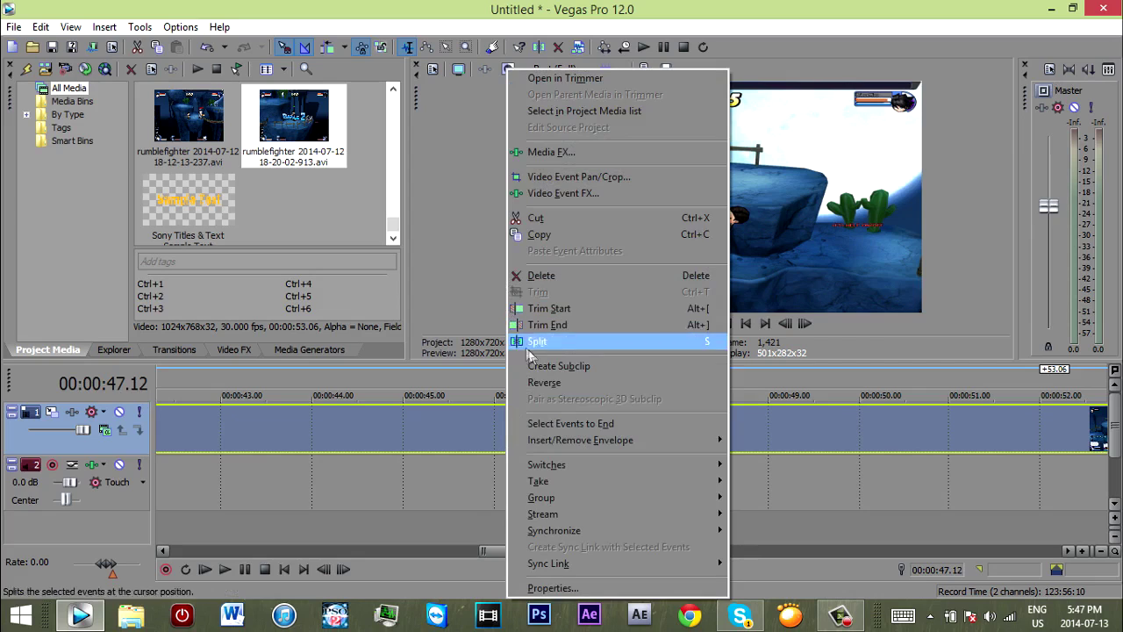
{"action": "left_click", "coordinate": [530, 343]}
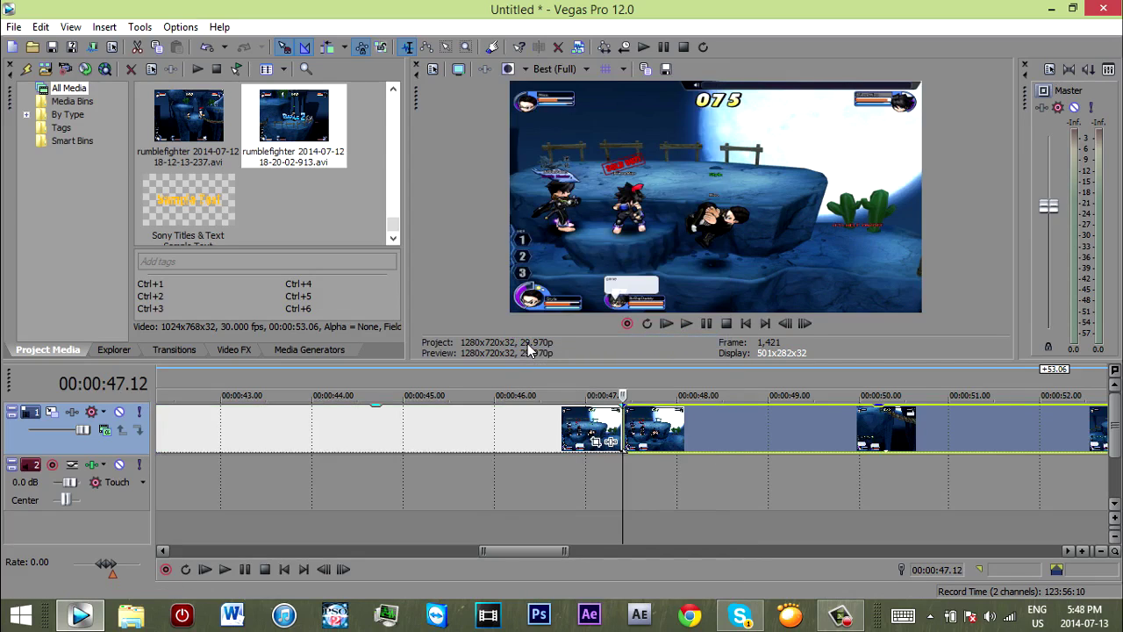
{"action": "key", "text": "Right"}
{"action": "key", "text": "space"}
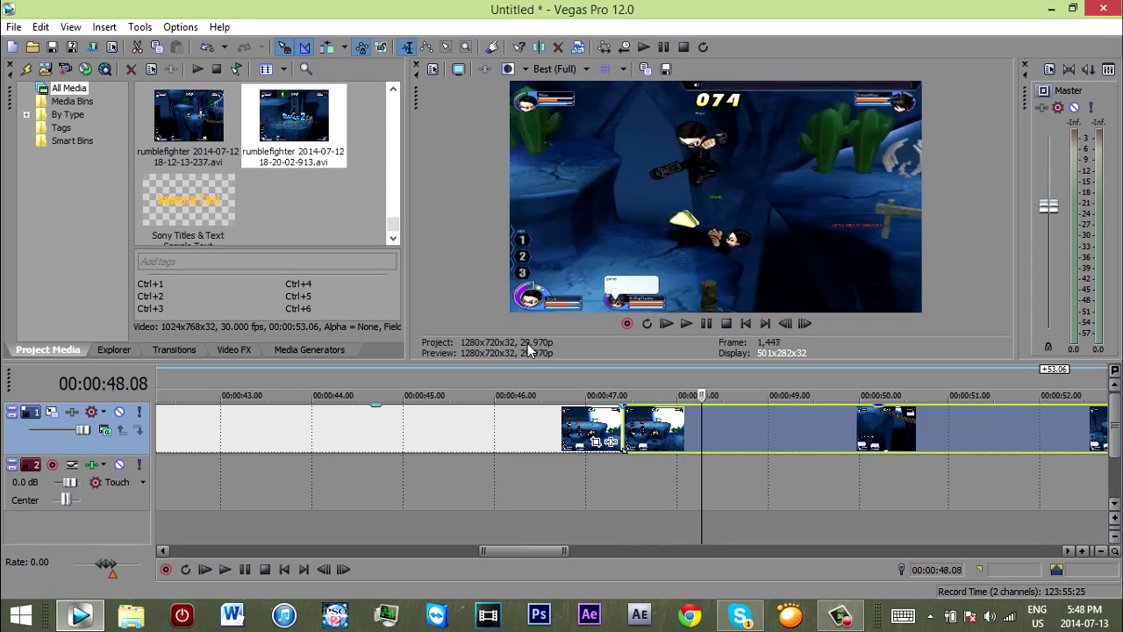
{"action": "right_click", "coordinate": [687, 426]}
{"action": "left_click", "coordinate": [727, 339]}
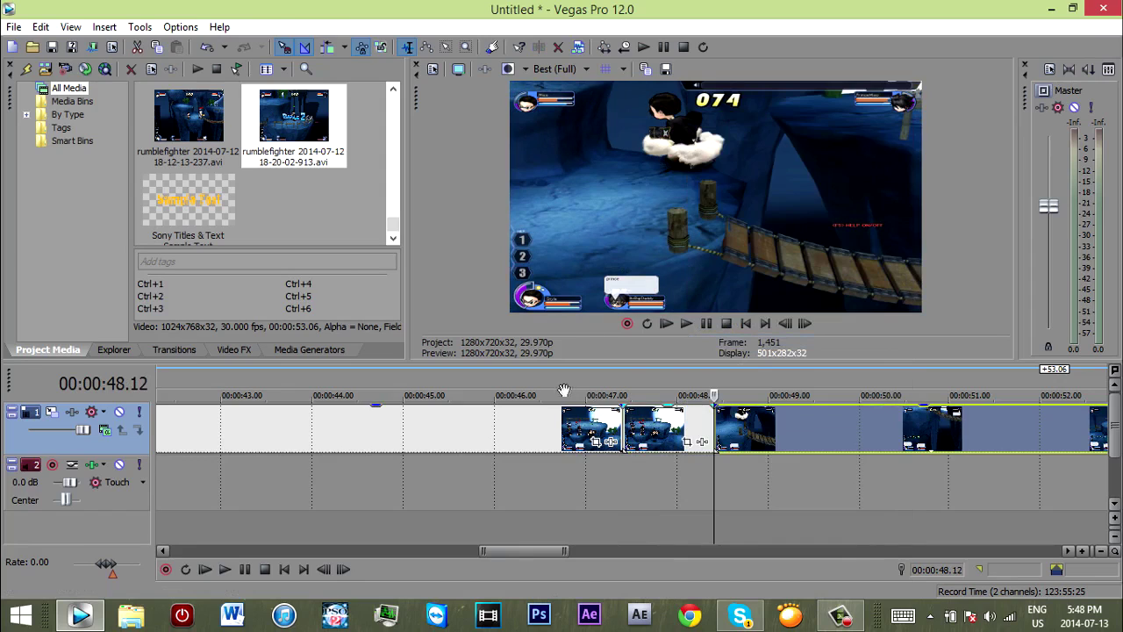
- Drop the TwixtorPRO Pro !!! preset on the one-second piece, with Speed % at 5.000
{"action": "left_click", "coordinate": [233, 351]}
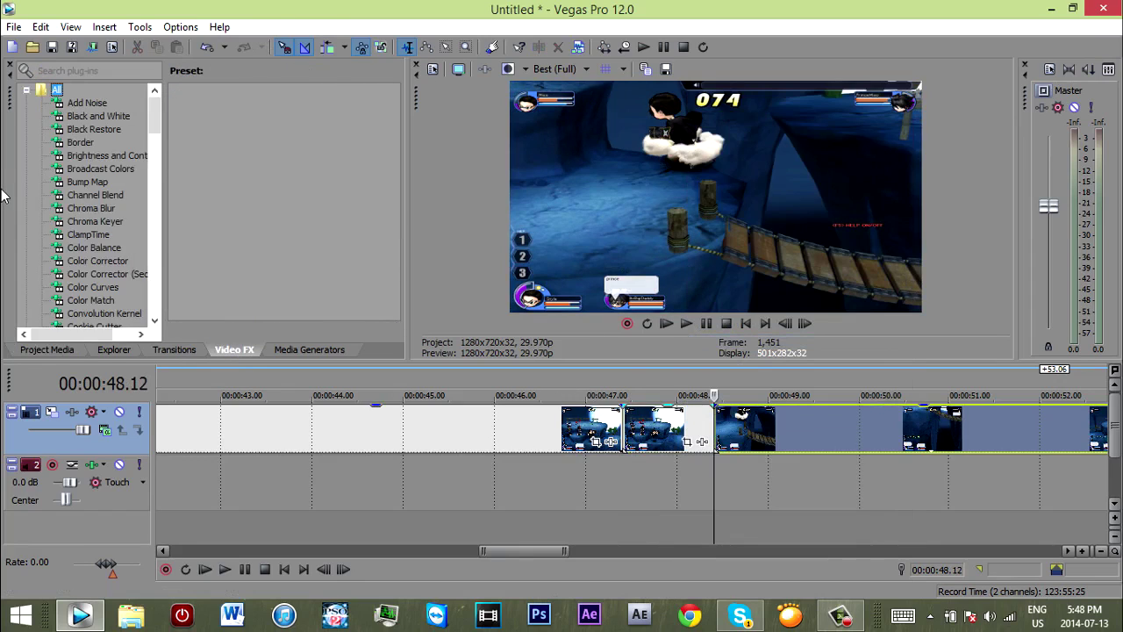
{"action": "scroll", "coordinate": [63, 211], "scroll_direction": "down", "scroll_amount": 10}
{"action": "left_click", "coordinate": [85, 169]}
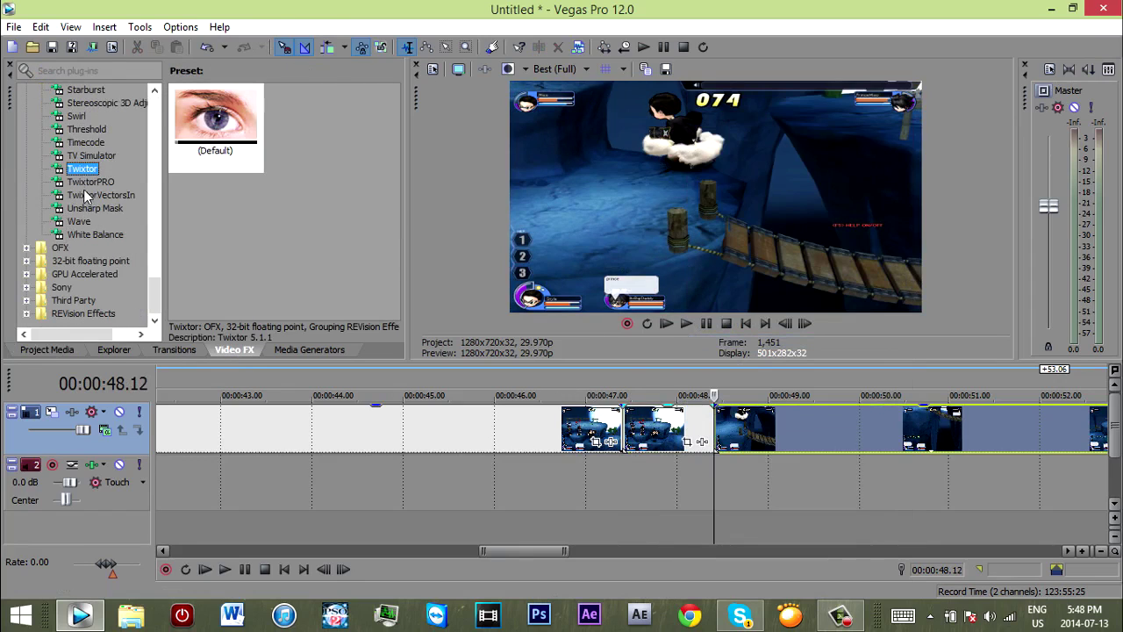
{"action": "left_click", "coordinate": [354, 112]}
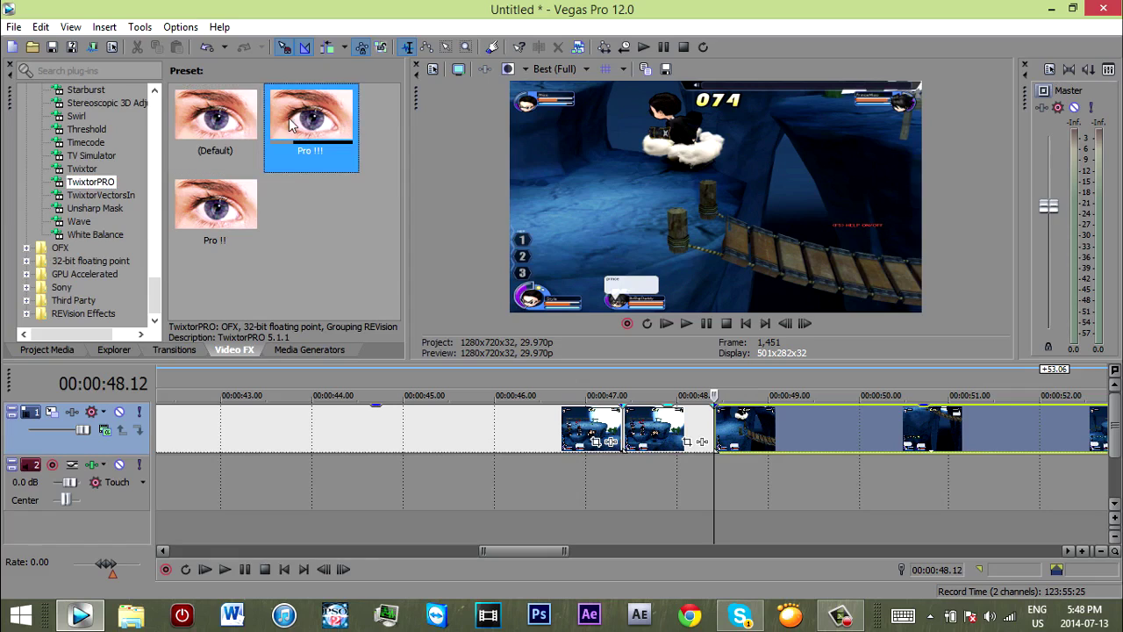
{"action": "left_click_drag", "start_coordinate": [662, 428], "coordinate": [661, 428]}
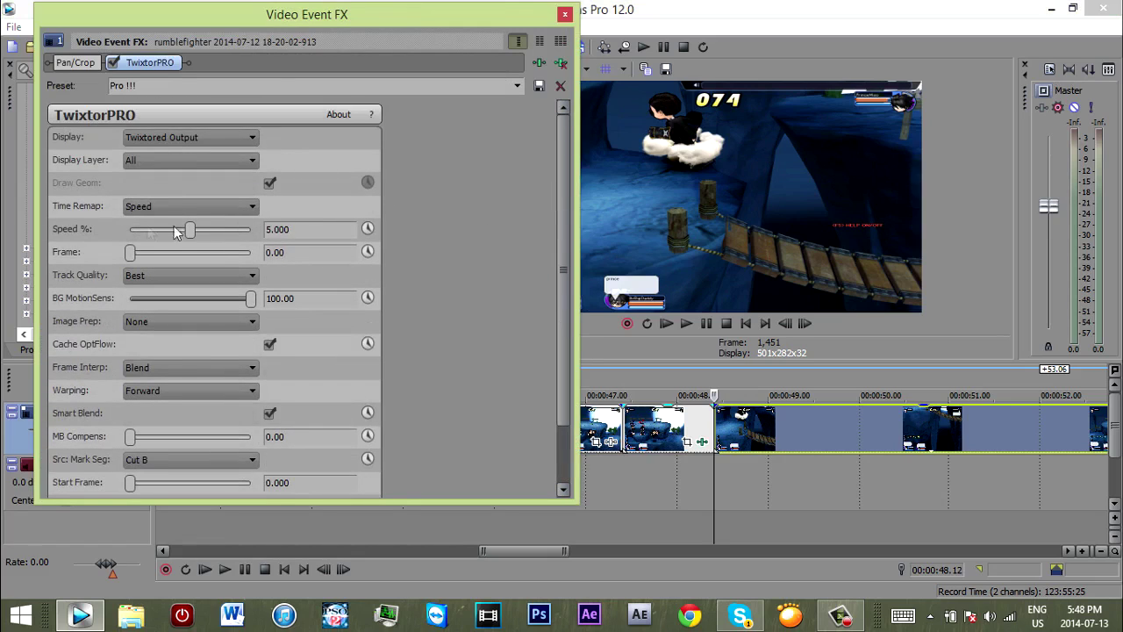
{"action": "double_click", "coordinate": [298, 229]}
{"action": "left_click", "coordinate": [565, 15]}
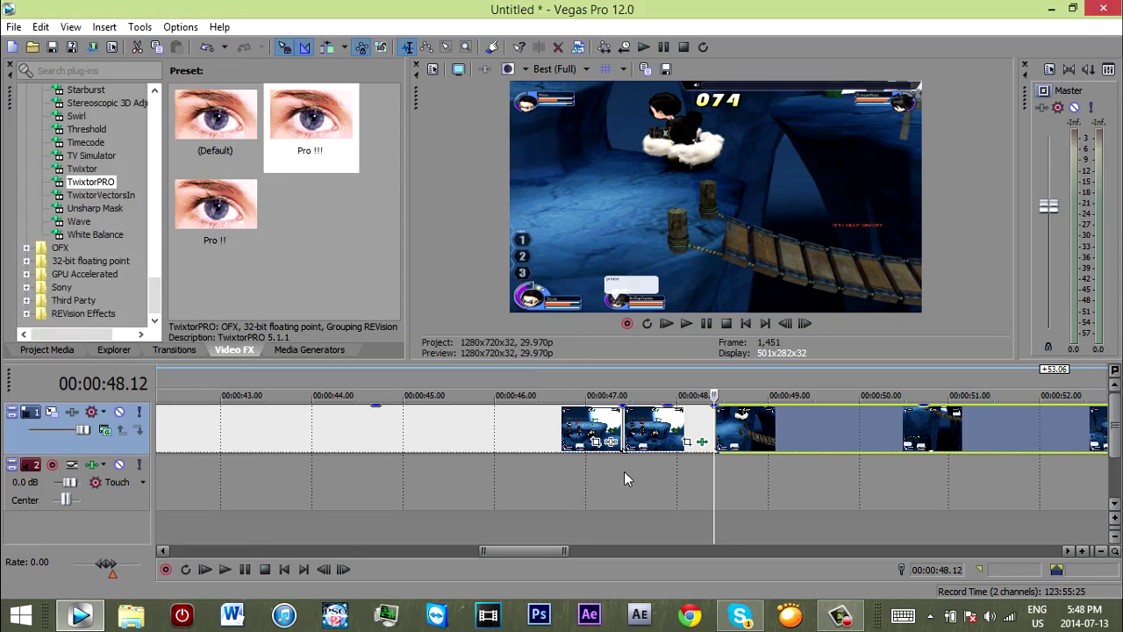
- Step through the slowed frames and set the preview quality to automatic resolution
{"action": "left_click", "coordinate": [641, 412]}
{"action": "key", "text": "Right"}
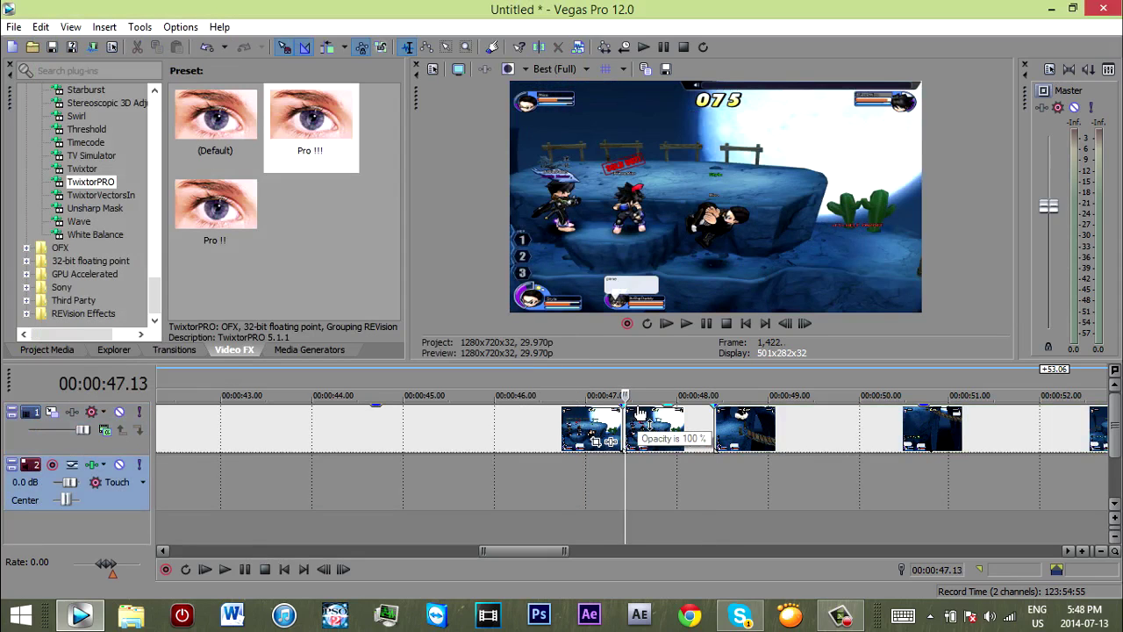
{"action": "key", "text": "Right"}
{"action": "key", "text": "Right"}
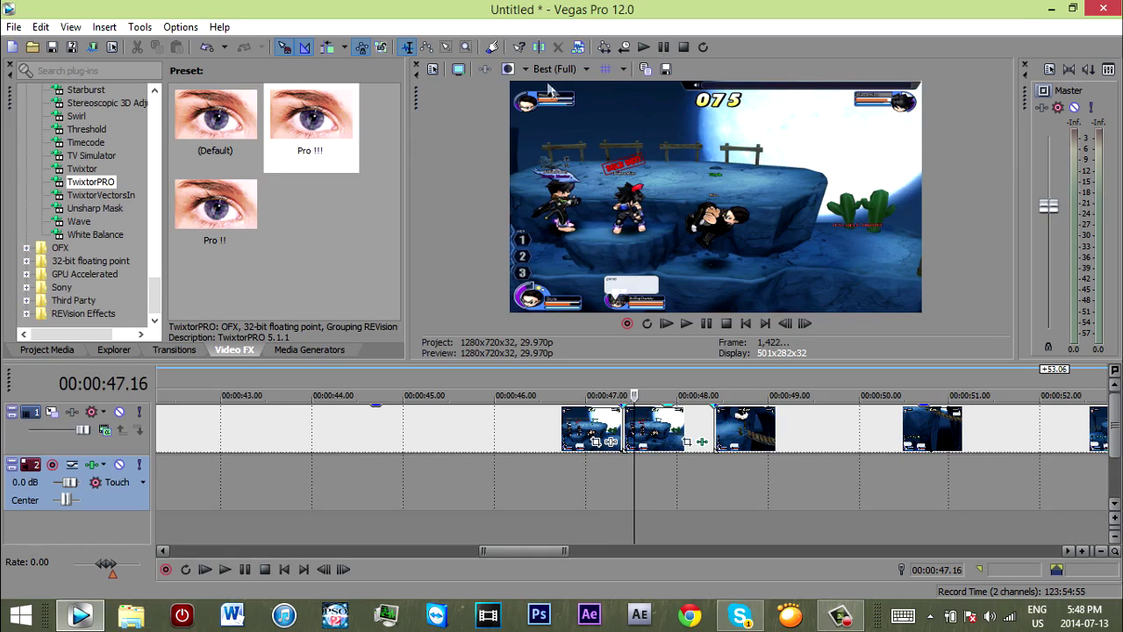
{"action": "left_click", "coordinate": [553, 70]}
{"action": "left_click", "coordinate": [487, 146]}
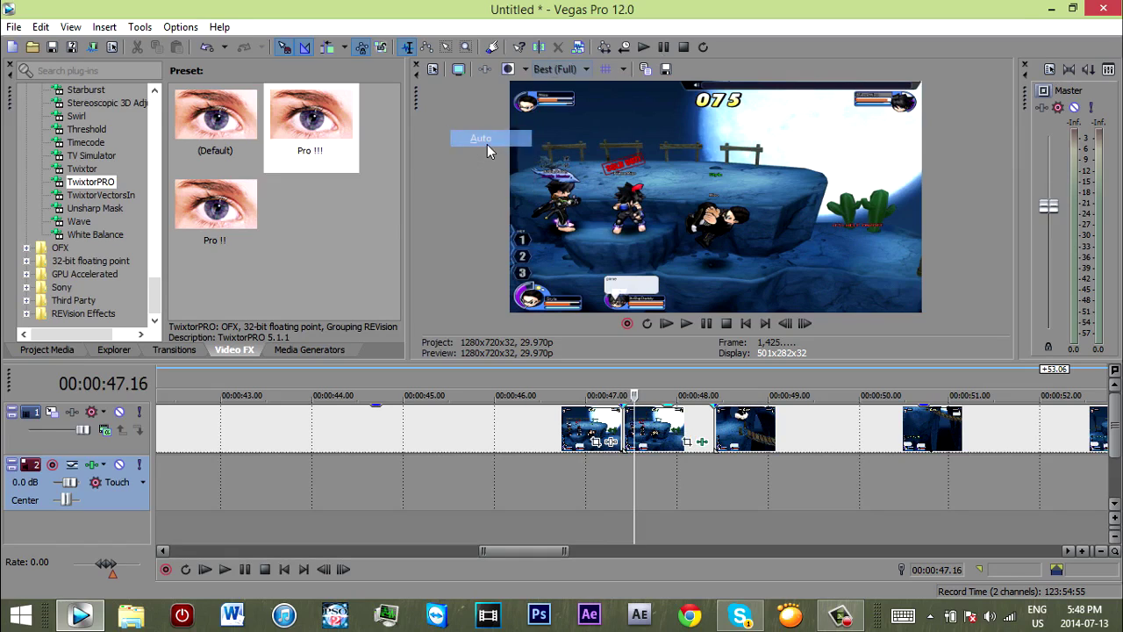
- Step frame by frame to park the playhead at 00:00:48.02 on the slowed event
{"action": "key", "text": "Right"}
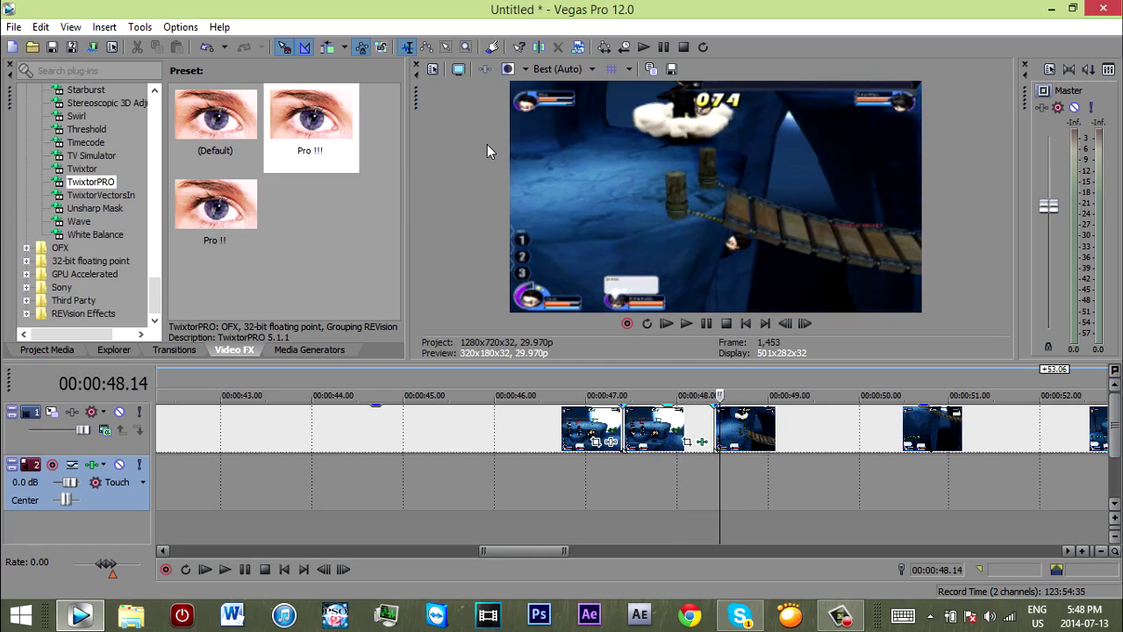
{"action": "key", "text": "Left"}
{"action": "key", "text": "Left"}
{"action": "key", "text": "Left"}
{"action": "key", "text": "Left"}
{"action": "key", "text": "Right"}
{"action": "key", "text": "Right"}
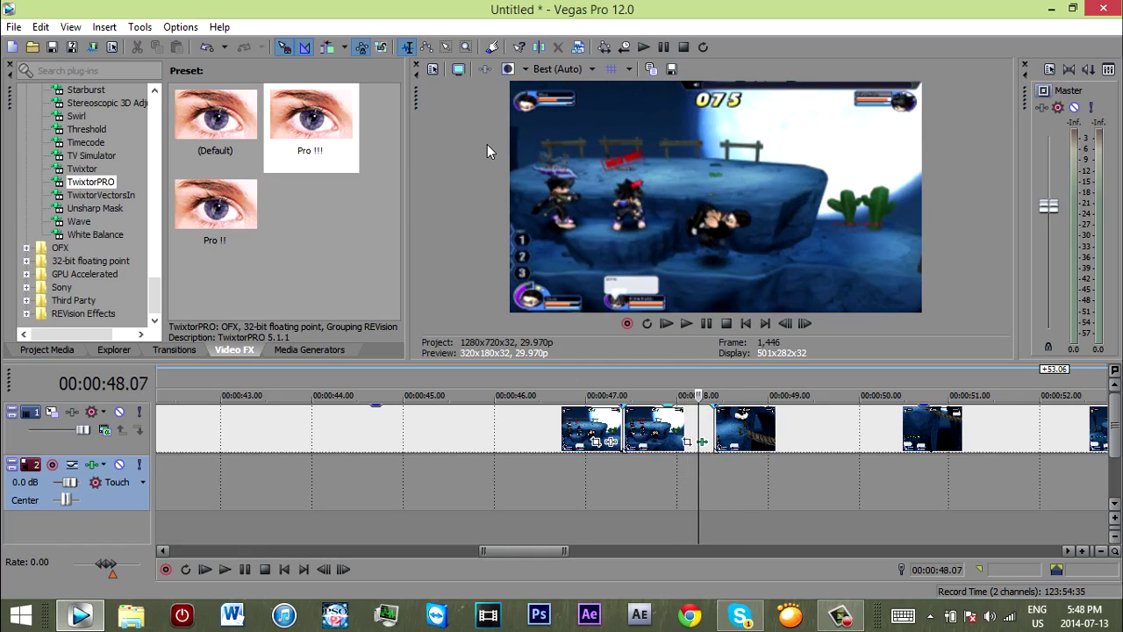
{"action": "key", "text": "Left"}
{"action": "key", "text": "Left"}
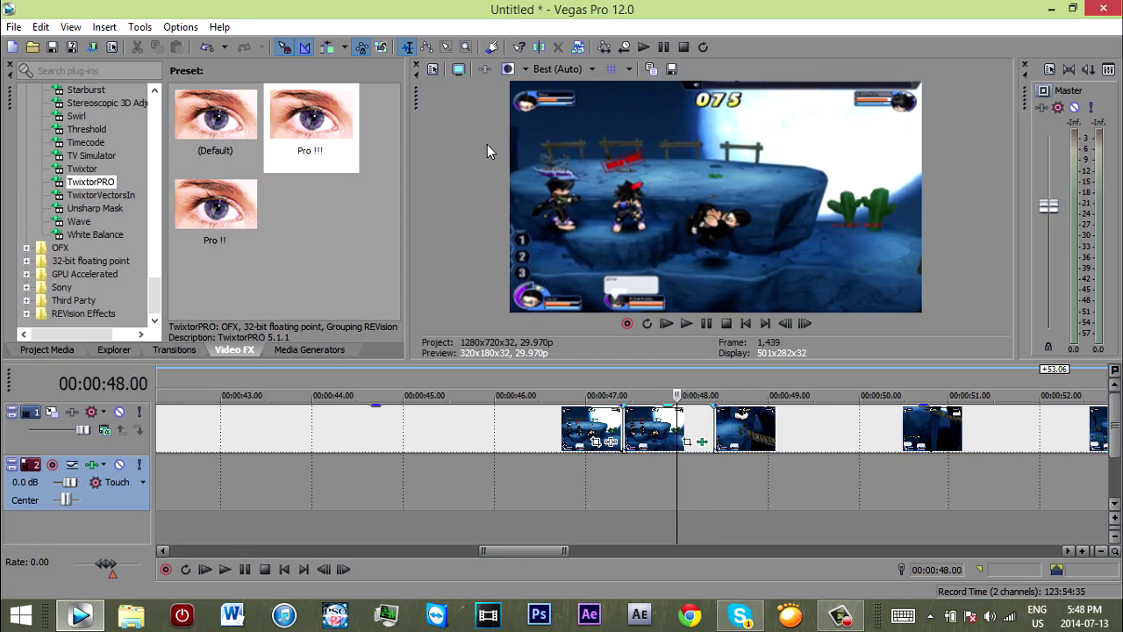
{"action": "key", "text": "Right"}
{"action": "key", "text": "Right"}
{"action": "key", "text": "Left"}
{"action": "key", "text": "Left"}
{"action": "key", "text": "Left"}
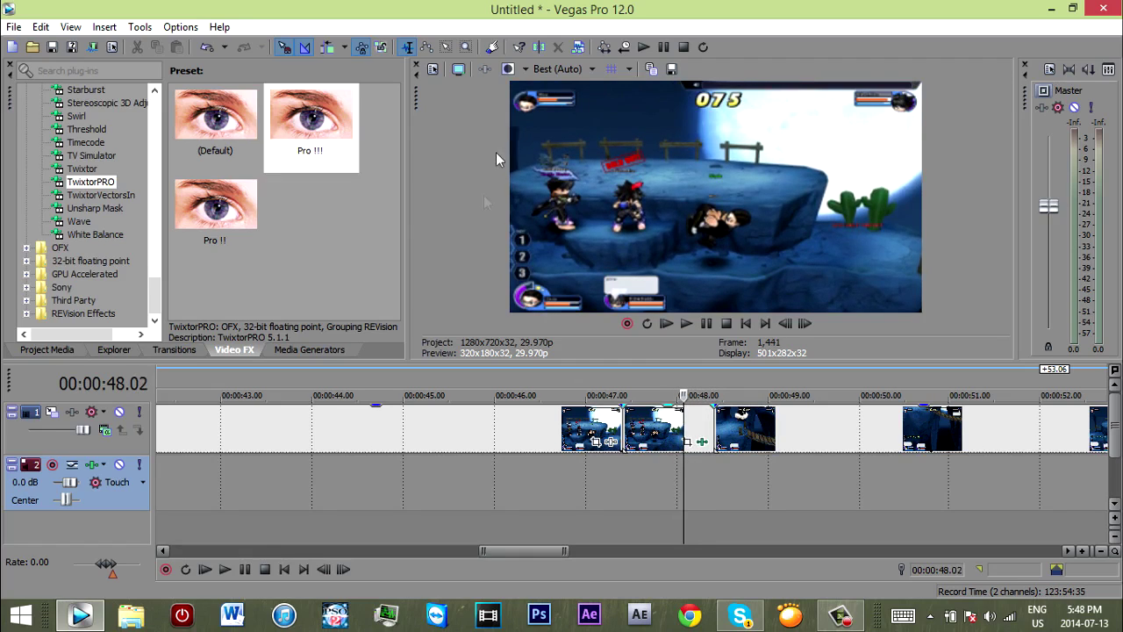
{"action": "scroll", "coordinate": [814, 463], "scroll_direction": "up", "scroll_amount": 3}
{"action": "scroll", "coordinate": [745, 443], "scroll_direction": "up", "scroll_amount": 3}
{"action": "scroll", "coordinate": [671, 423], "scroll_direction": "up", "scroll_amount": 3}
{"action": "right_click", "coordinate": [671, 423]}
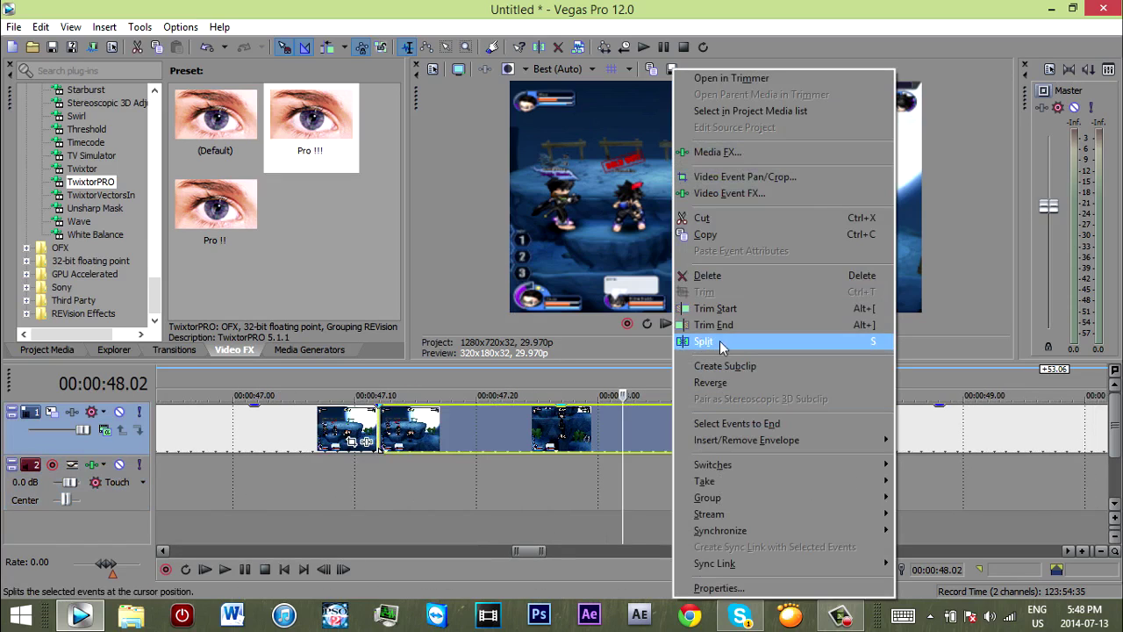
- Trim the event end at 00:00:48.02 and slide the following event left to start there
{"action": "left_click", "coordinate": [713, 325]}
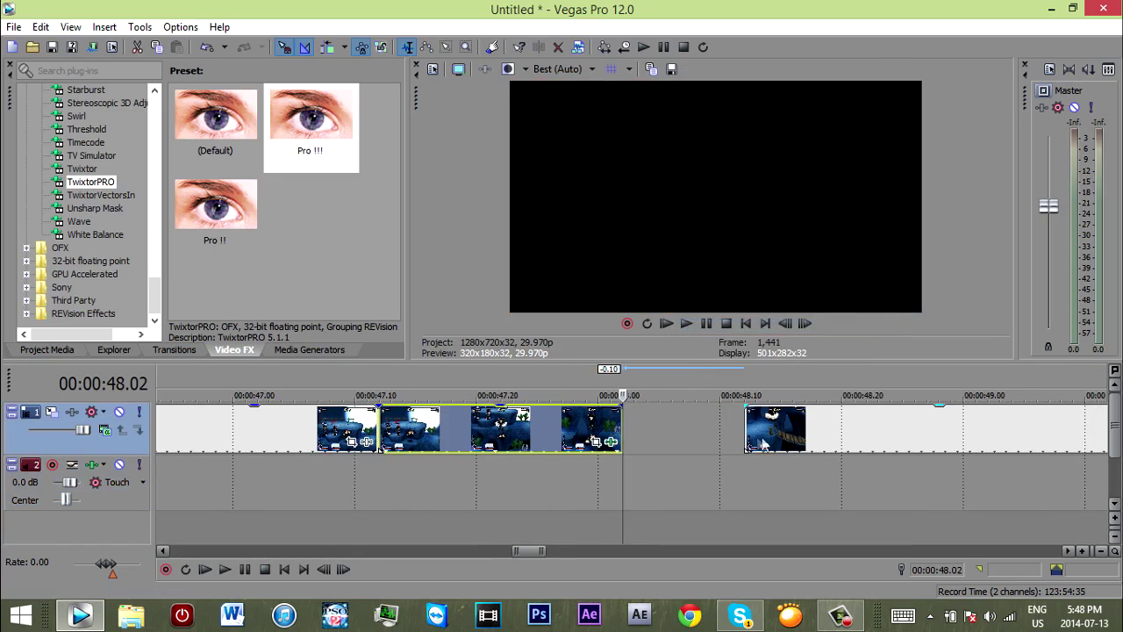
{"action": "mouse_move", "coordinate": [747, 435]}
{"action": "left_mouse_down"}
{"action": "mouse_move", "coordinate": [630, 421]}
{"action": "mouse_move", "coordinate": [725, 422]}
{"action": "left_mouse_up"}
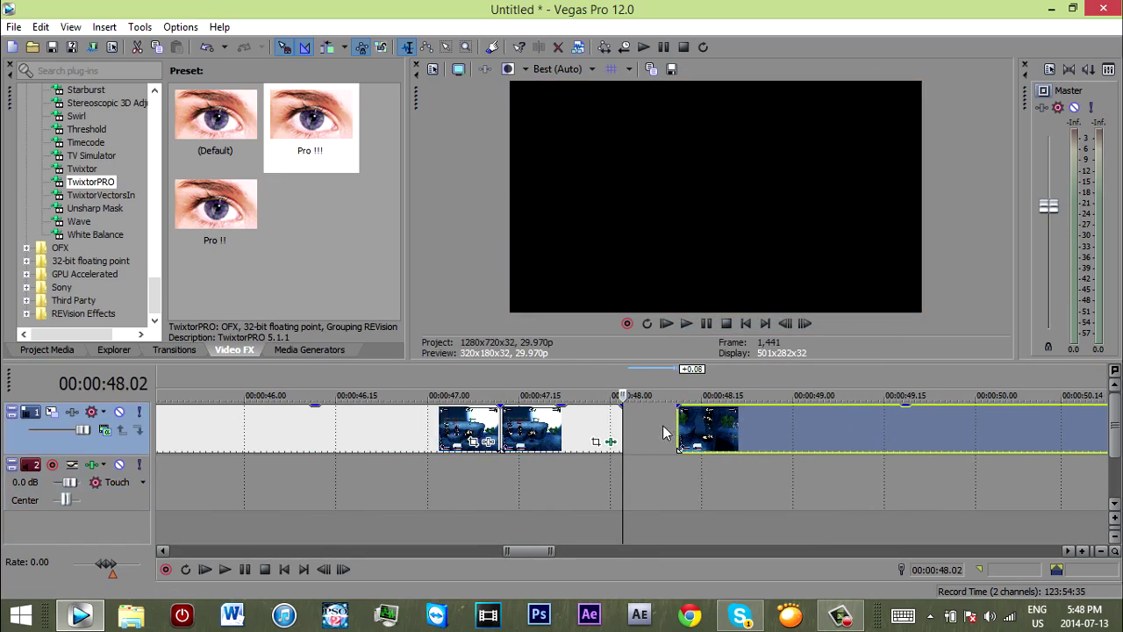
{"action": "scroll", "coordinate": [676, 430], "scroll_direction": "down", "scroll_amount": 2}
{"action": "mouse_move", "coordinate": [663, 417]}
{"action": "left_mouse_down"}
{"action": "mouse_move", "coordinate": [739, 433]}
{"action": "mouse_move", "coordinate": [717, 443]}
{"action": "mouse_move", "coordinate": [723, 430]}
{"action": "mouse_move", "coordinate": [687, 429]}
{"action": "left_mouse_up"}
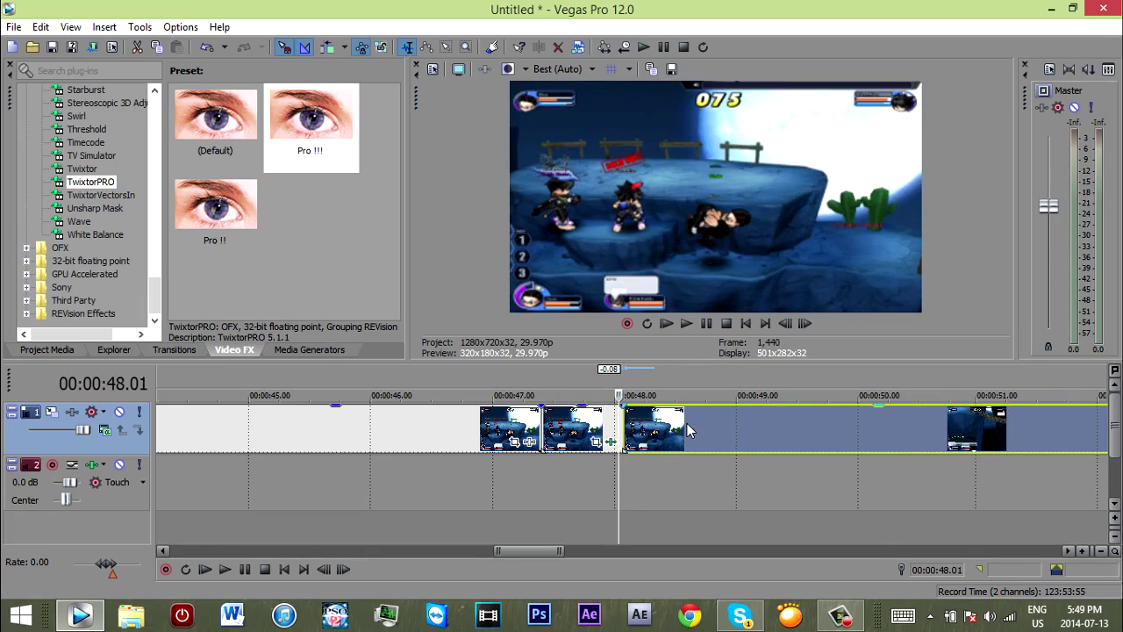
{"action": "scroll", "coordinate": [687, 430], "scroll_direction": "up", "scroll_amount": 5}
- Trim the resumed clip's start one frame forward and slide it left to close the gap
{"action": "scroll", "coordinate": [688, 423], "scroll_direction": "up", "scroll_amount": 2}
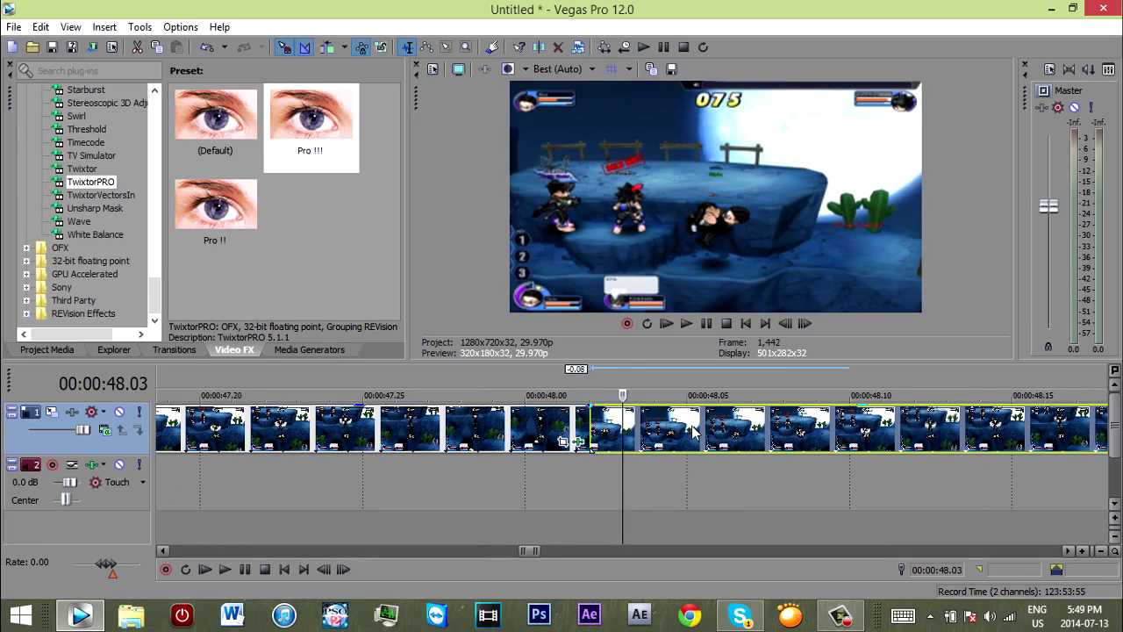
{"action": "key", "text": "Right"}
{"action": "right_click", "coordinate": [653, 437]}
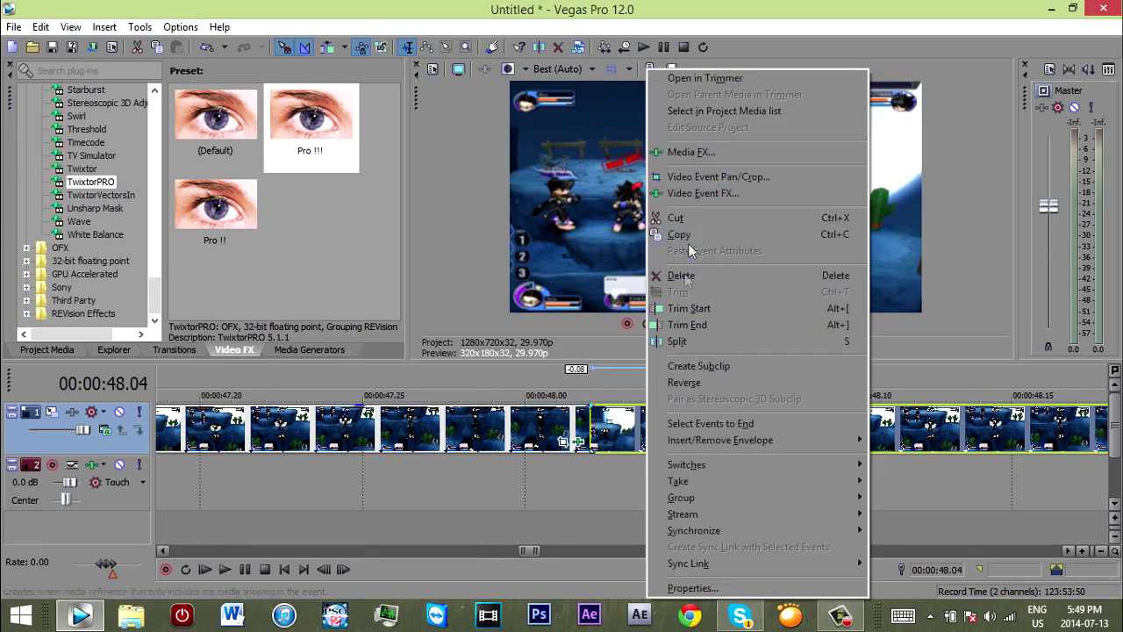
{"action": "left_click", "coordinate": [680, 326]}
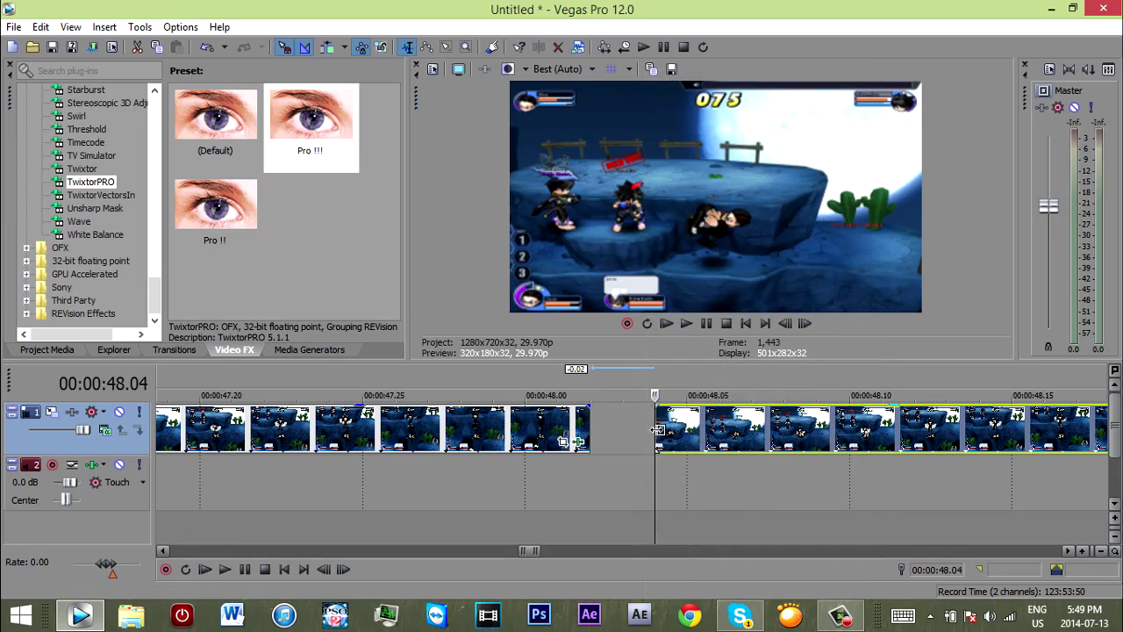
{"action": "left_click_drag", "start_coordinate": [657, 430], "coordinate": [593, 431]}
- Step frame by frame across the clip join to compare the frames
{"action": "left_click", "coordinate": [590, 472]}
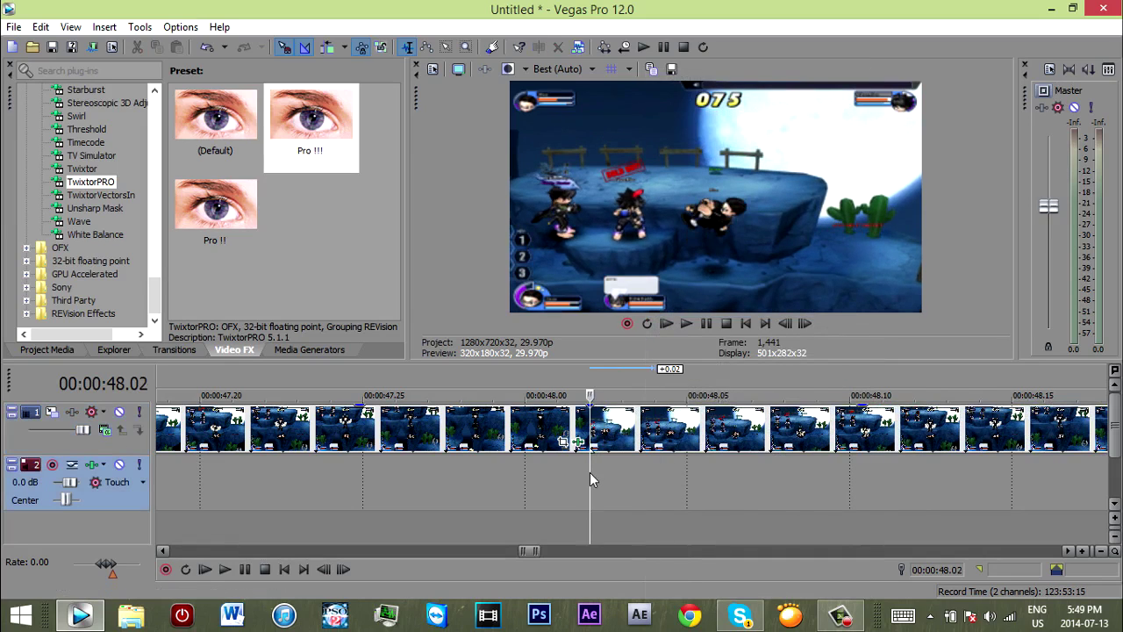
{"action": "key", "text": "Right"}
{"action": "key", "text": "Right"}
{"action": "key", "text": "Right"}
{"action": "key", "text": "Left"}
{"action": "key", "text": "Left"}
{"action": "key", "text": "Left"}
{"action": "key", "text": "Left"}
{"action": "key", "text": "Left"}
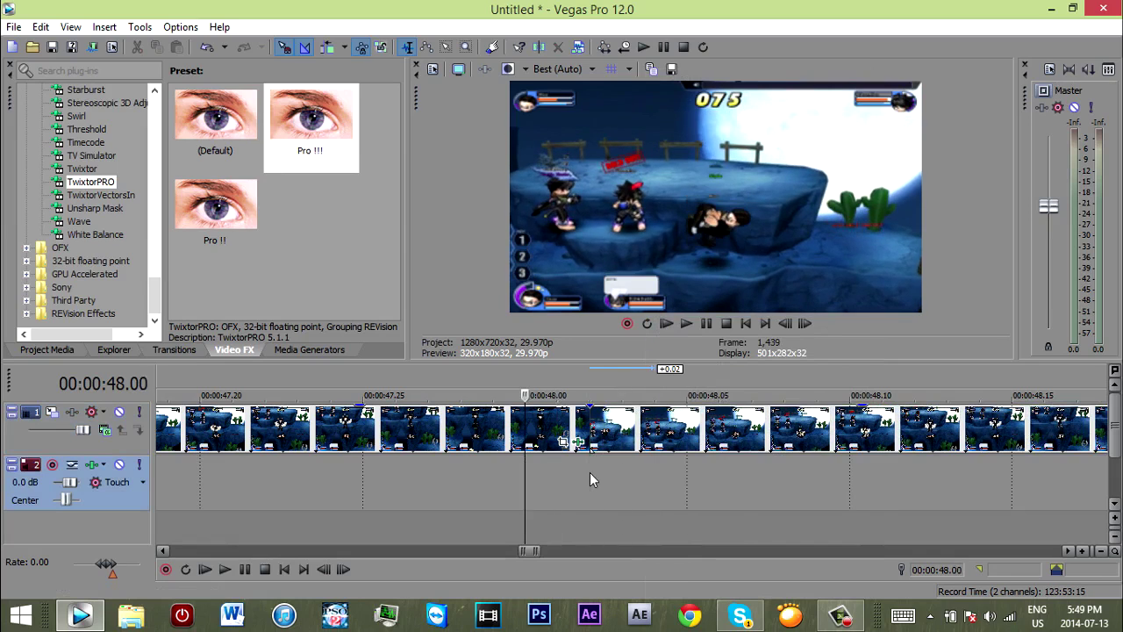
{"action": "key", "text": "Right"}
{"action": "key", "text": "Right"}
{"action": "key", "text": "Right"}
{"action": "key", "text": "Right"}
{"action": "key", "text": "Right"}
{"action": "key", "text": "Right"}
{"action": "key", "text": "Left"}
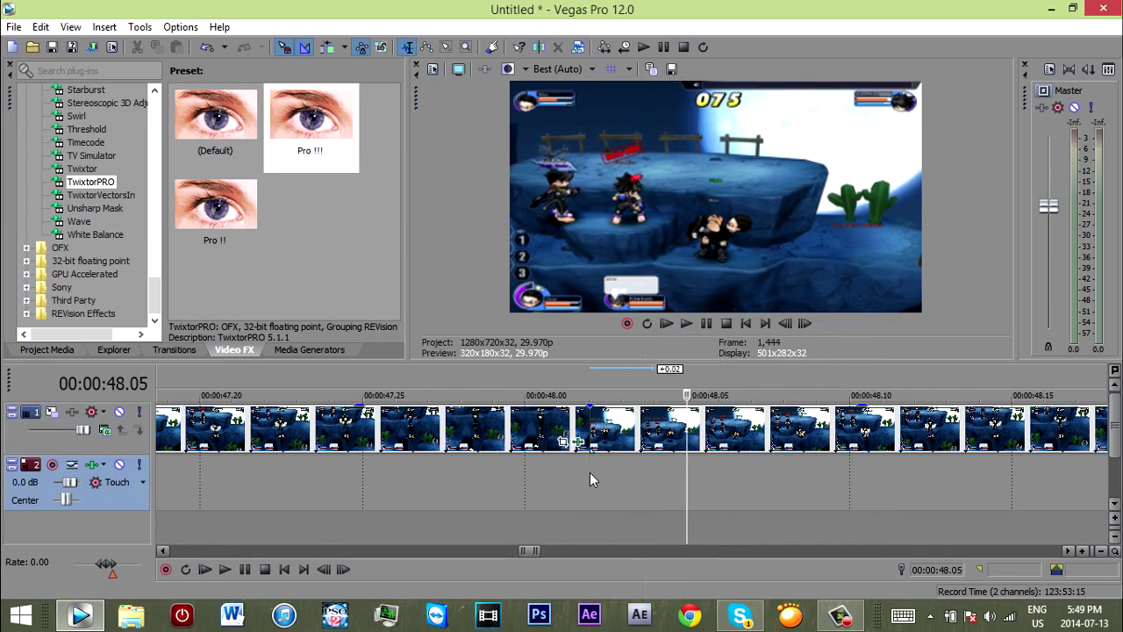
- Trim the resumed clip's start again and butt it against the previous clip
{"action": "right_click", "coordinate": [675, 452]}
{"action": "left_click", "coordinate": [707, 307]}
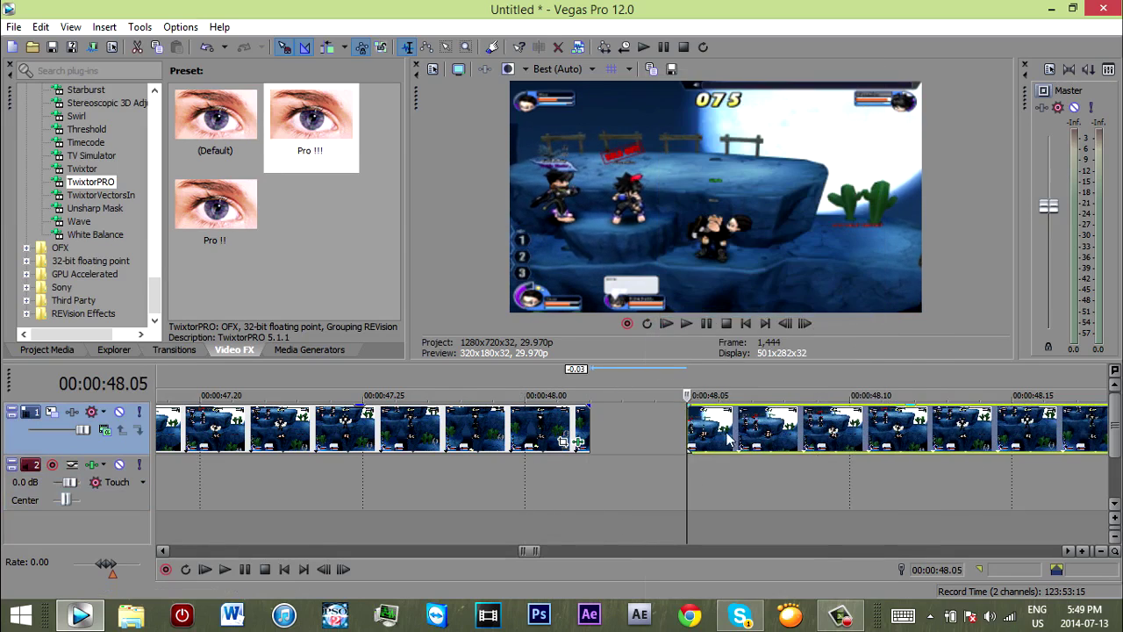
{"action": "left_click_drag", "start_coordinate": [721, 439], "coordinate": [638, 441]}
- Step frames around the join to land on frame 1441
{"action": "left_click", "coordinate": [582, 474]}
{"action": "key", "text": "Left"}
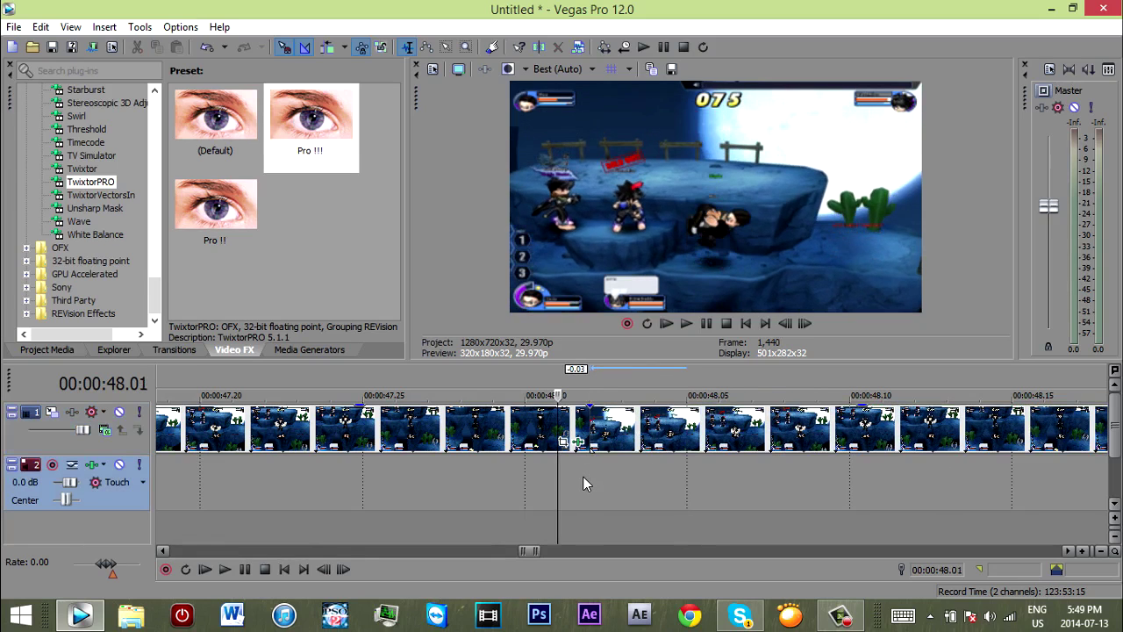
{"action": "key", "text": "Right"}
{"action": "key", "text": "Right"}
{"action": "key", "text": "Left"}
{"action": "key", "text": "Left"}
{"action": "key", "text": "Right"}
{"action": "key", "text": "Left"}
{"action": "key", "text": "Right"}
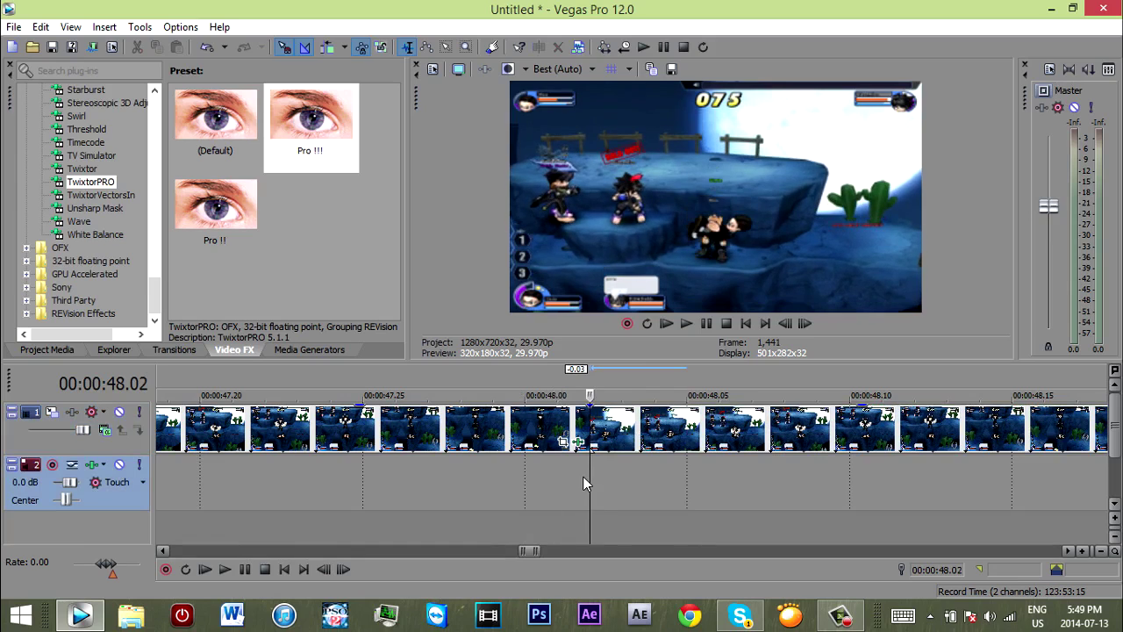
- Realign the later clip to meet the playhead at 48.02 and play the joined footage
{"action": "left_click_drag", "start_coordinate": [689, 448], "coordinate": [752, 442]}
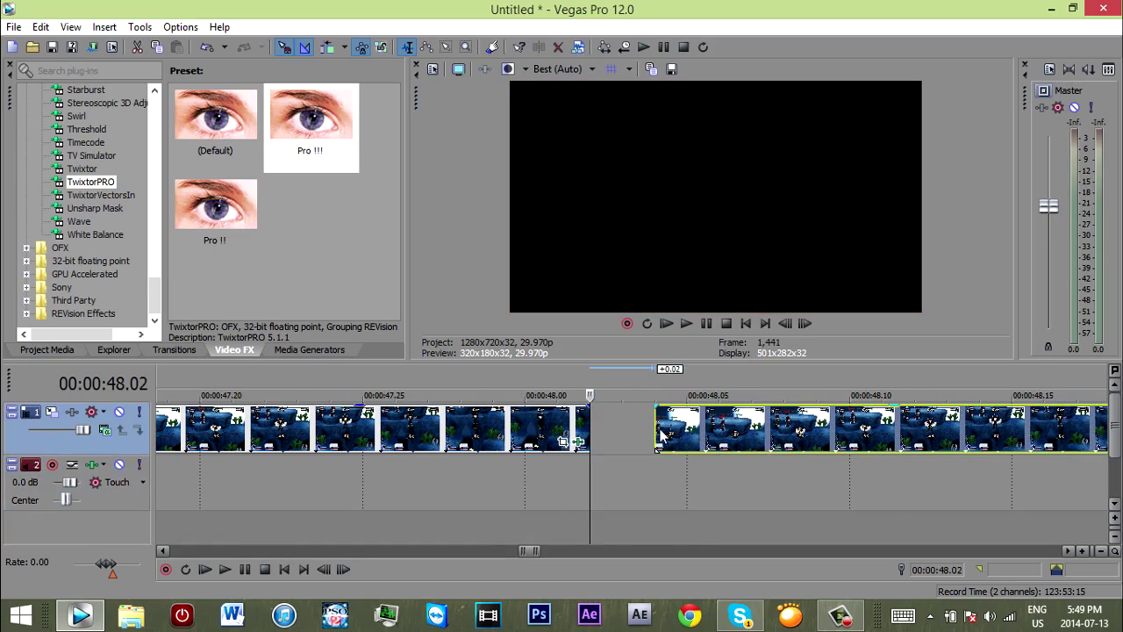
{"action": "left_click_drag", "start_coordinate": [656, 428], "coordinate": [682, 434]}
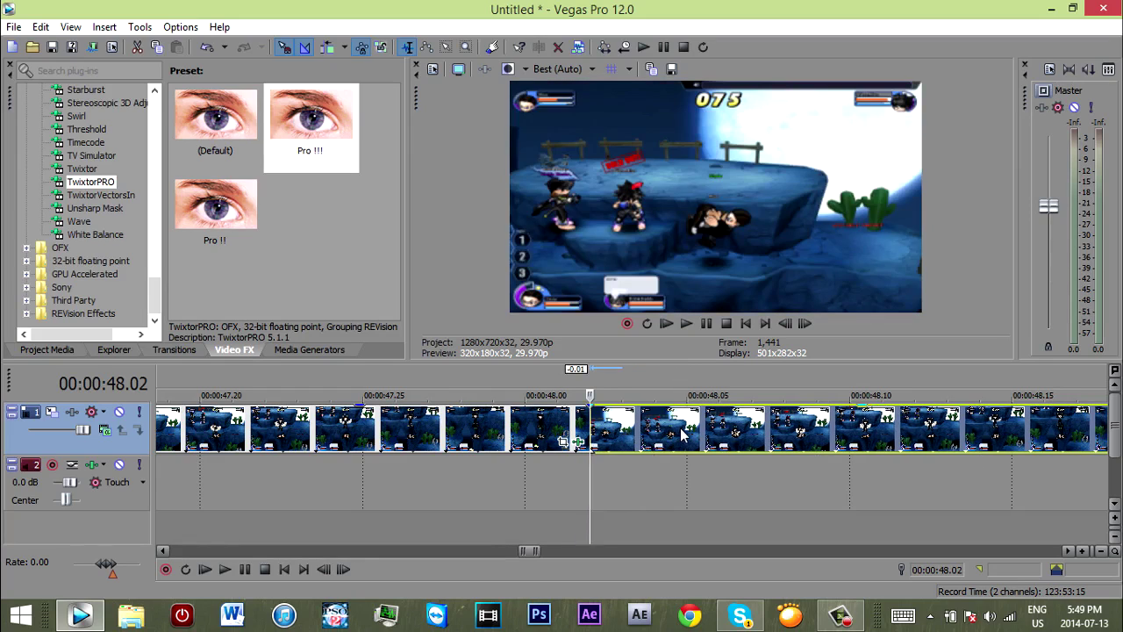
{"action": "key", "text": "Right"}
{"action": "key", "text": "Right"}
{"action": "key", "text": "Right"}
{"action": "key", "text": "Left"}
{"action": "key", "text": "space"}
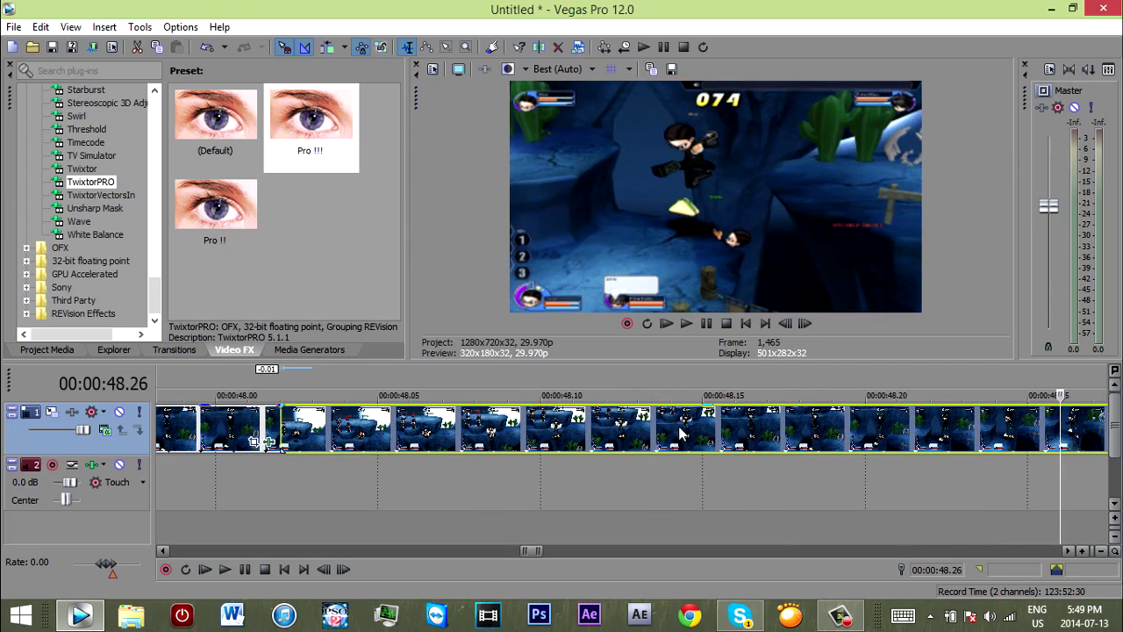
{"action": "scroll", "coordinate": [651, 373], "scroll_direction": "down", "scroll_amount": 5}
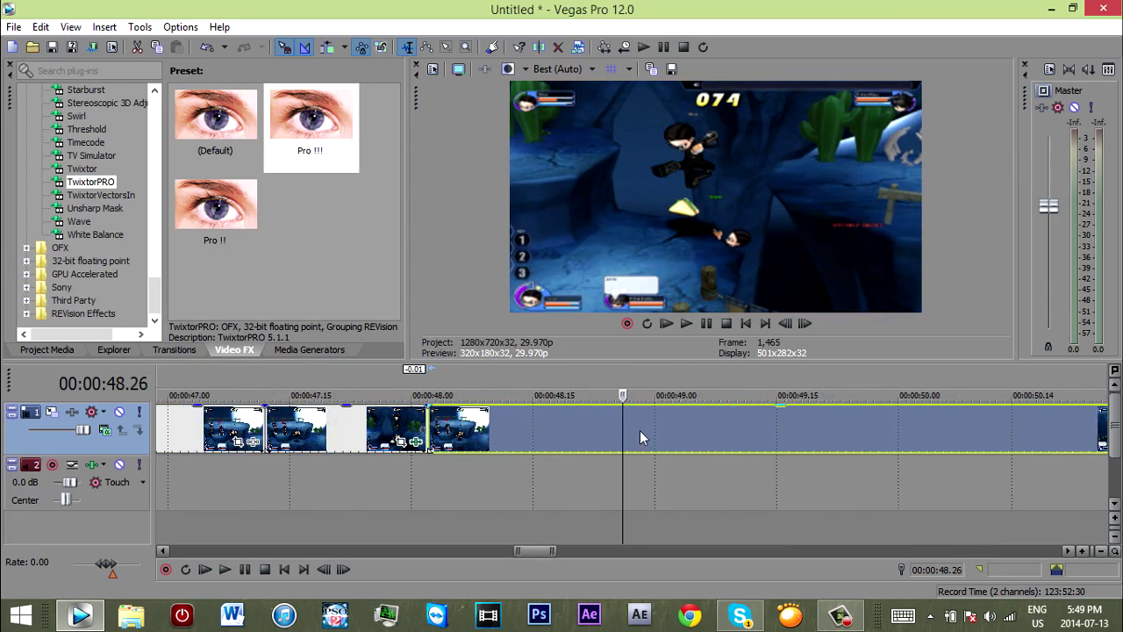
- Trim the end of the long final clip at the 48.26 playhead
{"action": "right_click", "coordinate": [654, 429]}
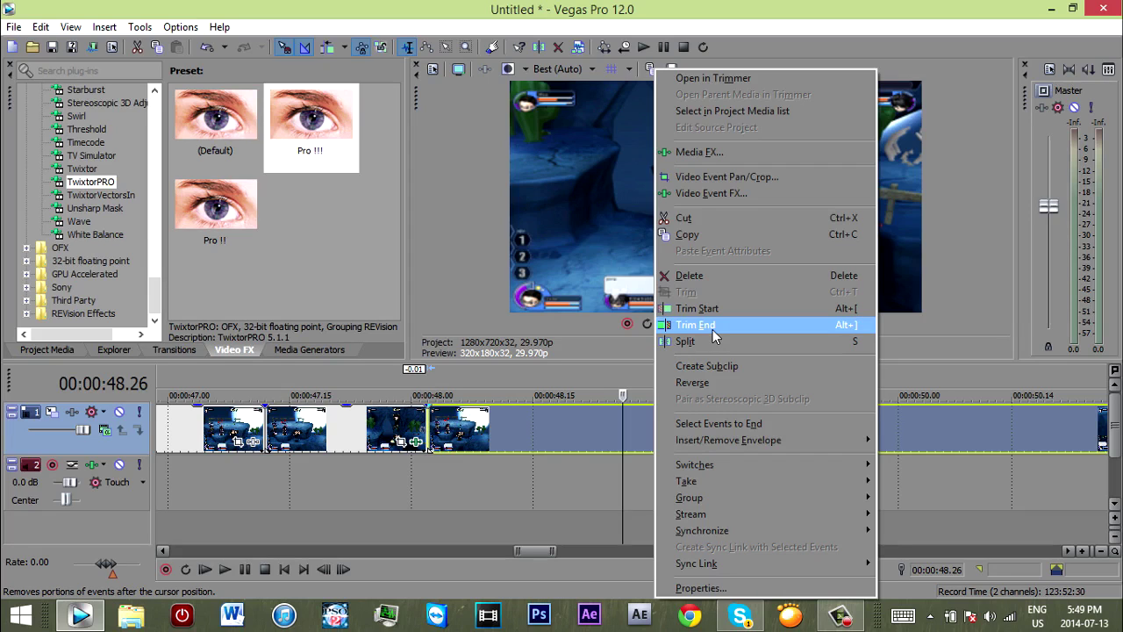
{"action": "left_click", "coordinate": [713, 329]}
{"action": "scroll", "coordinate": [614, 429], "scroll_direction": "up", "scroll_amount": 2}
{"action": "scroll", "coordinate": [632, 439], "scroll_direction": "up", "scroll_amount": 2}
{"action": "scroll", "coordinate": [628, 417], "scroll_direction": "up", "scroll_amount": 2}
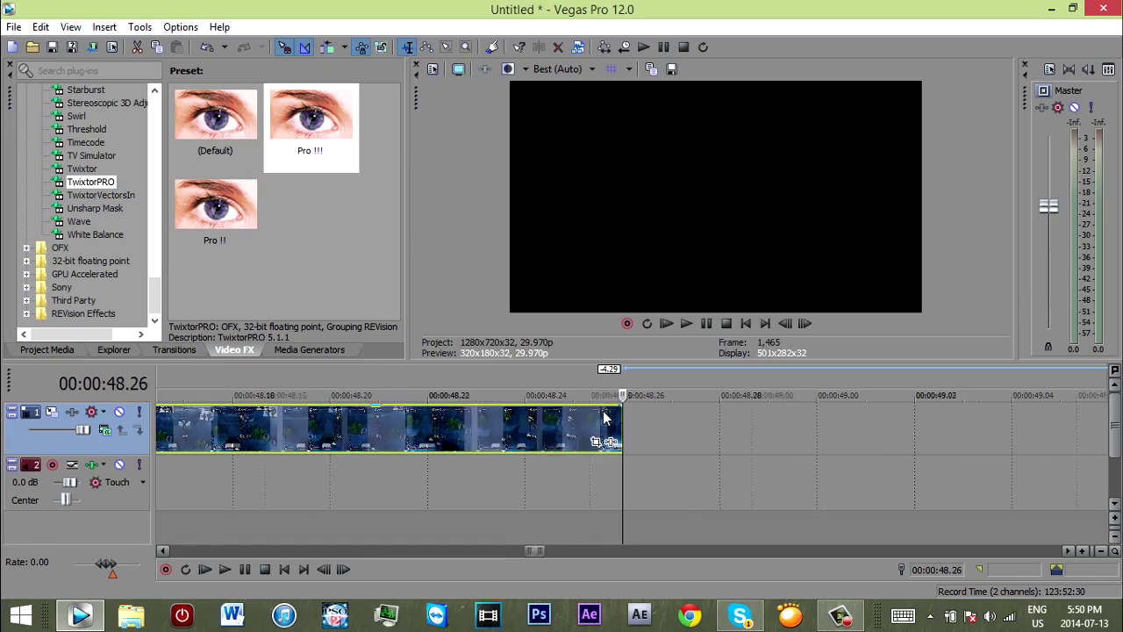
{"action": "scroll", "coordinate": [603, 419], "scroll_direction": "down", "scroll_amount": 3}
- Add a fade-out to the final clip's end and play the edit from 47.15
{"action": "mouse_move", "coordinate": [622, 401]}
{"action": "left_mouse_down"}
{"action": "mouse_move", "coordinate": [355, 462]}
{"action": "mouse_move", "coordinate": [486, 462]}
{"action": "mouse_move", "coordinate": [447, 462]}
{"action": "mouse_move", "coordinate": [457, 464]}
{"action": "left_mouse_up"}
{"action": "scroll", "coordinate": [457, 464], "scroll_direction": "down", "scroll_amount": 2}
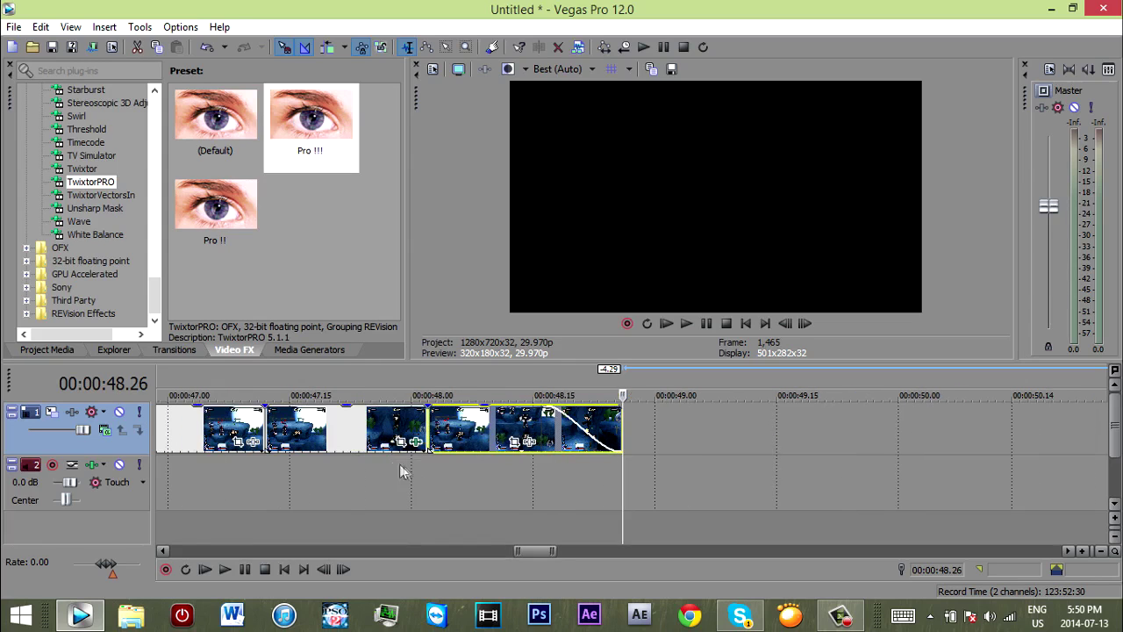
{"action": "left_click", "coordinate": [398, 474]}
{"action": "left_click", "coordinate": [336, 499]}
{"action": "scroll", "coordinate": [491, 452], "scroll_direction": "down", "scroll_amount": 2}
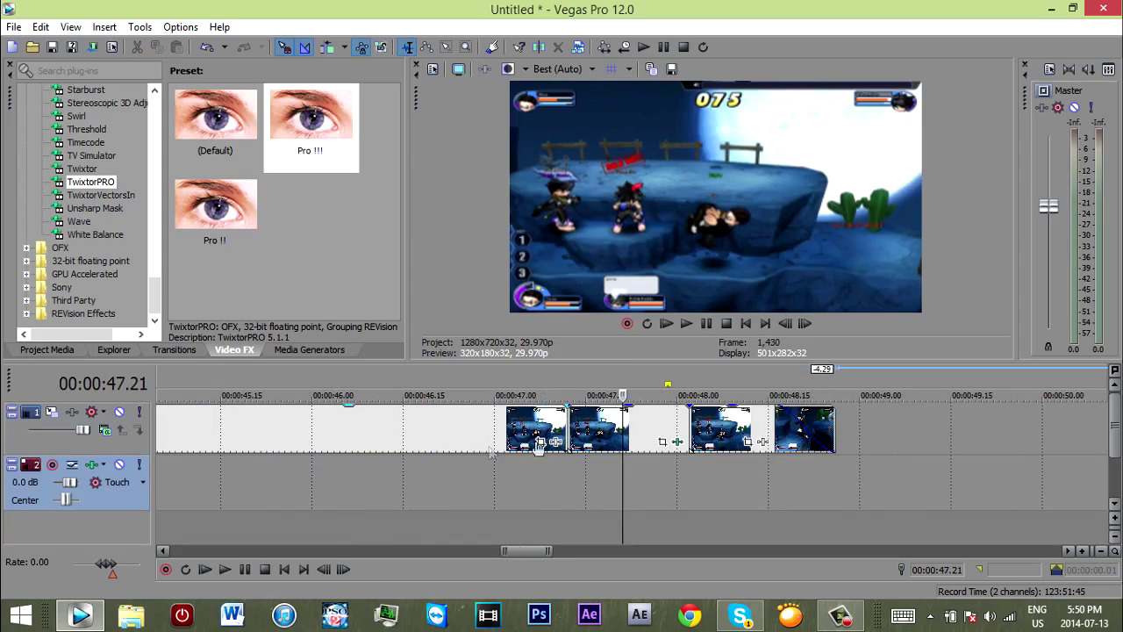
{"action": "left_click", "coordinate": [586, 485]}
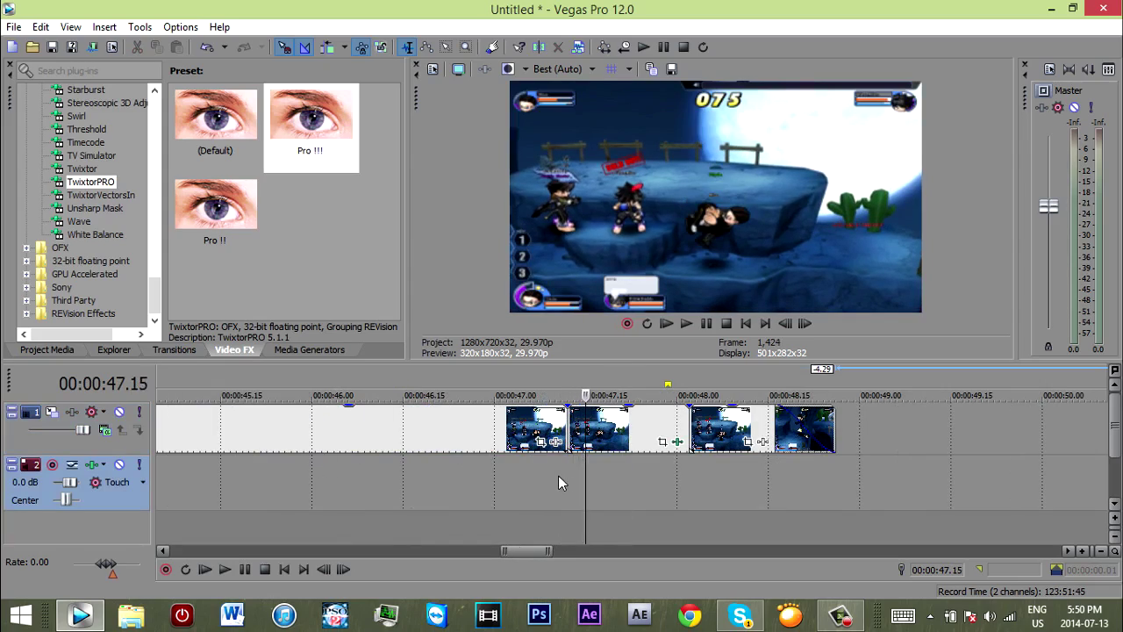
{"action": "key", "text": "Right"}
{"action": "key", "text": "Right"}
{"action": "key", "text": "Right"}
{"action": "key", "text": "Right"}
{"action": "key", "text": "Right"}
{"action": "key", "text": "Right"}
{"action": "key", "text": "Right"}
{"action": "key", "text": "Right"}
{"action": "key", "text": "Right"}
{"action": "key", "text": "Right"}
{"action": "key", "text": "Right"}
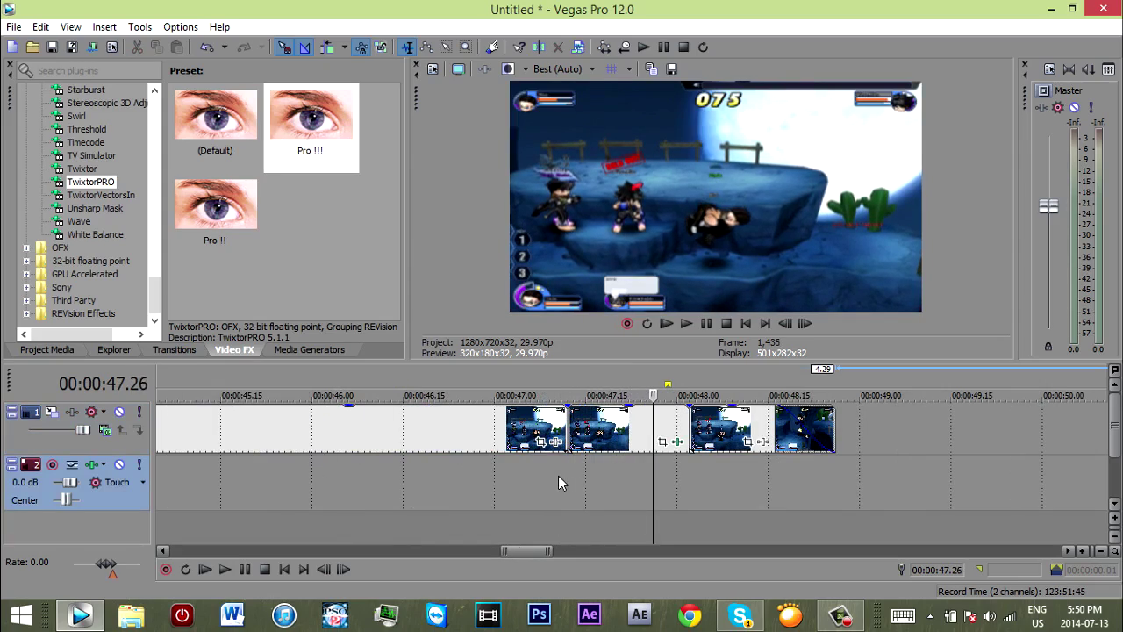